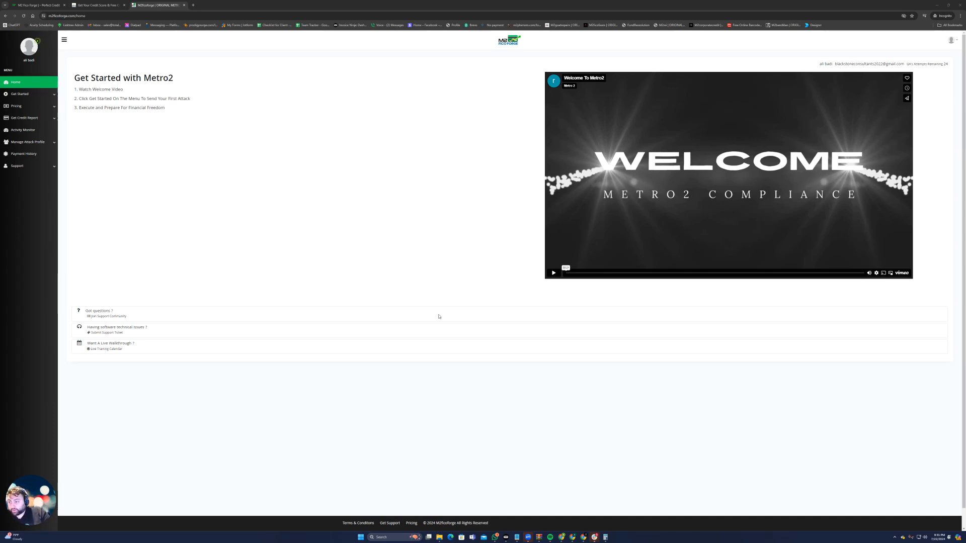
Open a blank new profile form from the attack profile management area
left_click(39, 143)
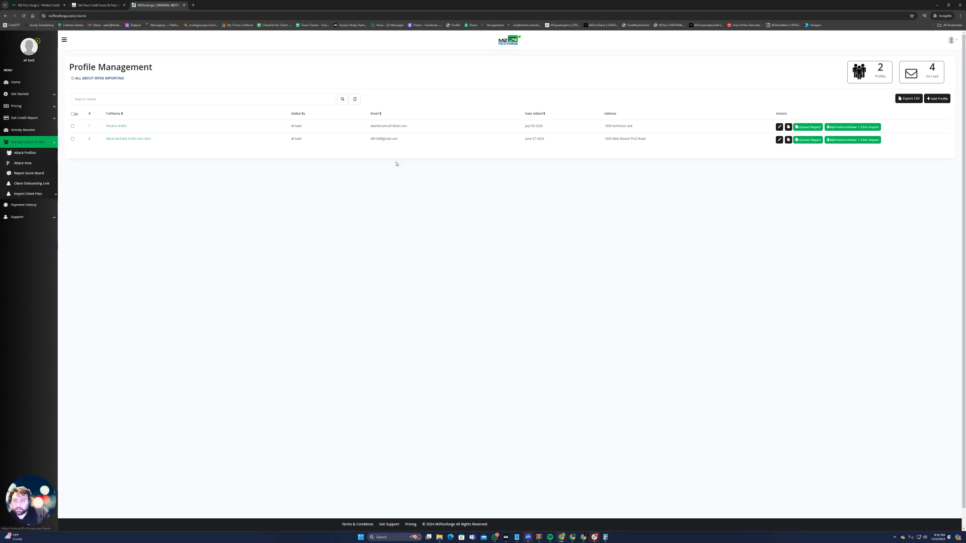
left_click(937, 99)
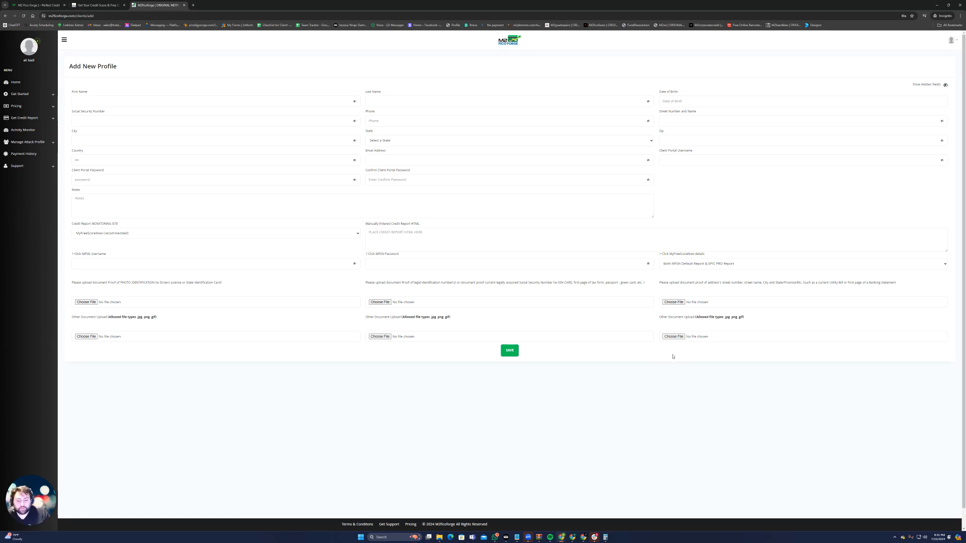
Open the sample Oklahoma driver's license image from the Downloads folder to read the client's details, and minimize the folder window
left_click(438, 509)
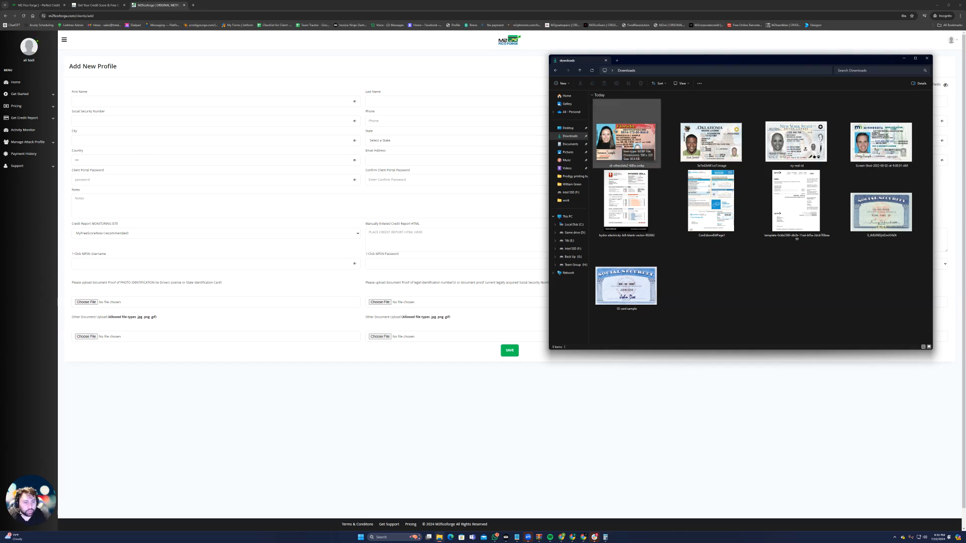
double_click(622, 143)
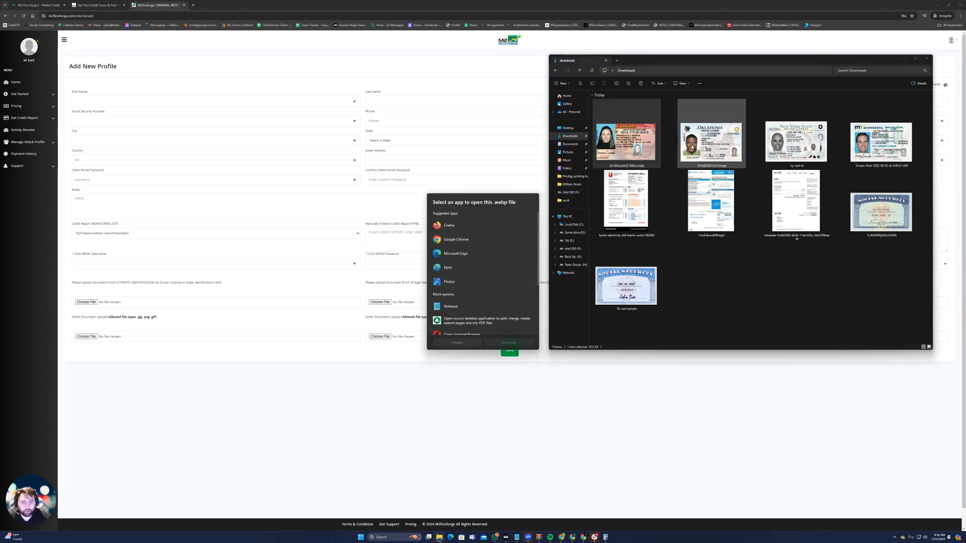
left_click(722, 278)
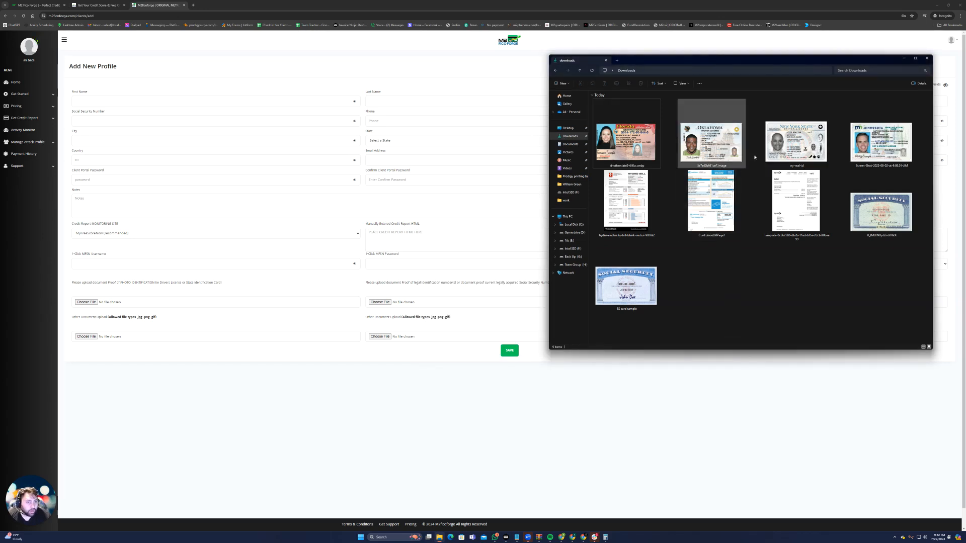
double_click(726, 153)
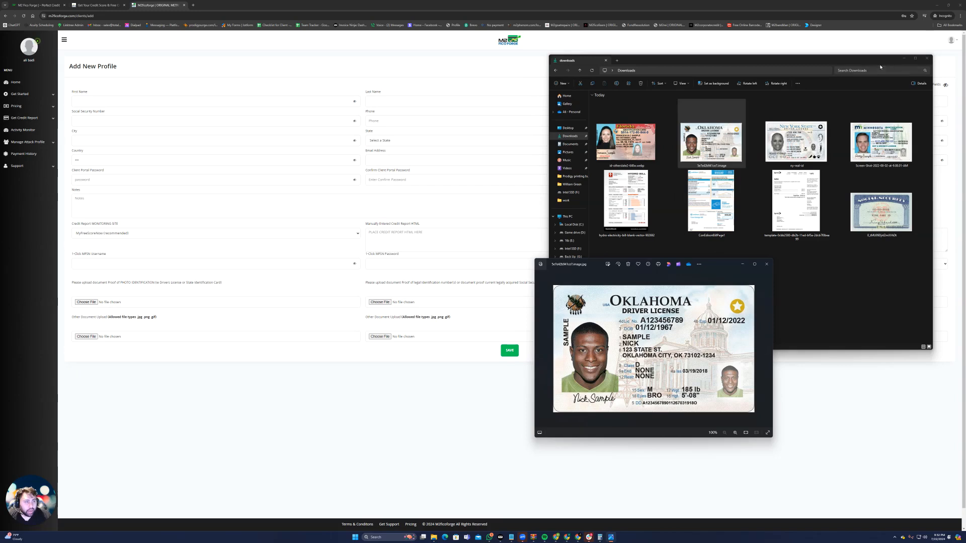
left_click(903, 59)
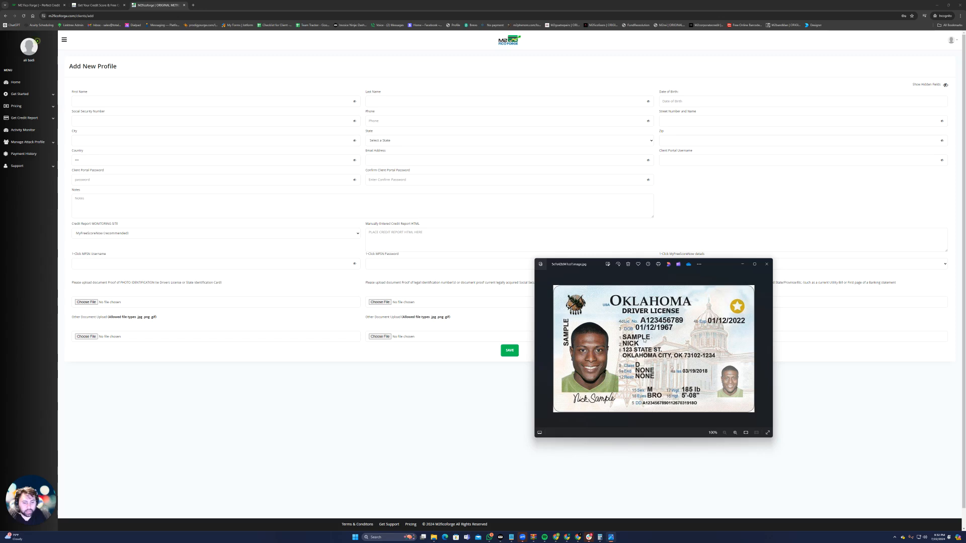
Enter the client's first and last name in the new profile and reveal the hidden field contents
left_click(113, 102)
type("•")
key("BackSpace")
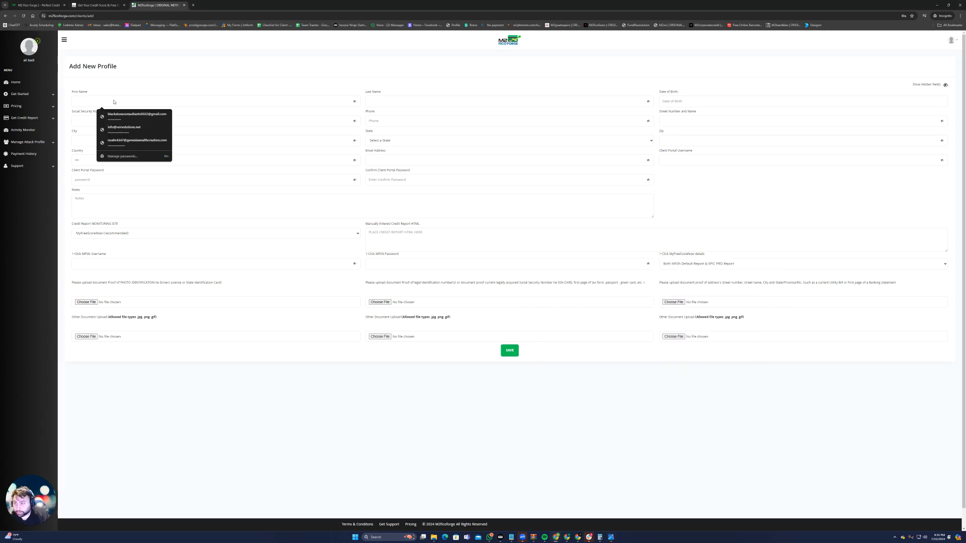
type("•••••")
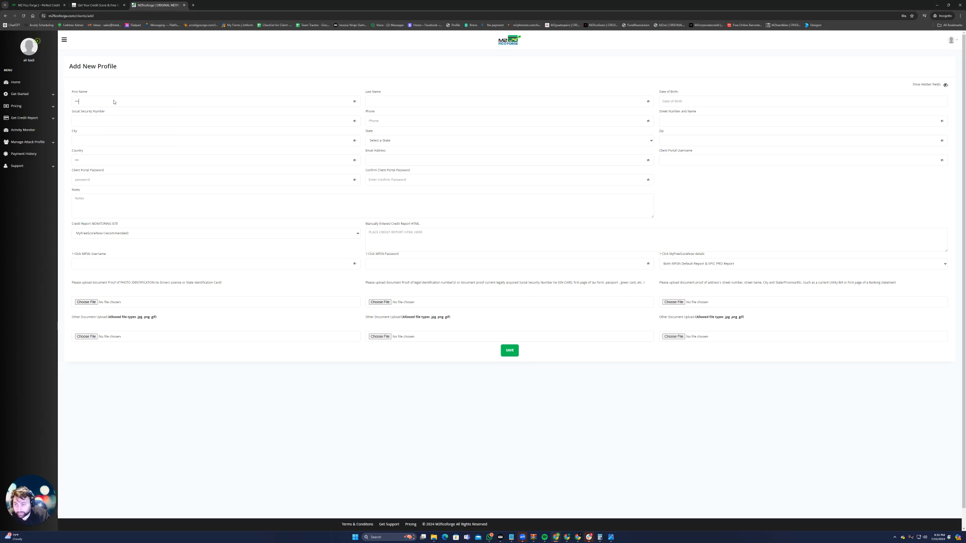
left_click(945, 85)
left_click(399, 102)
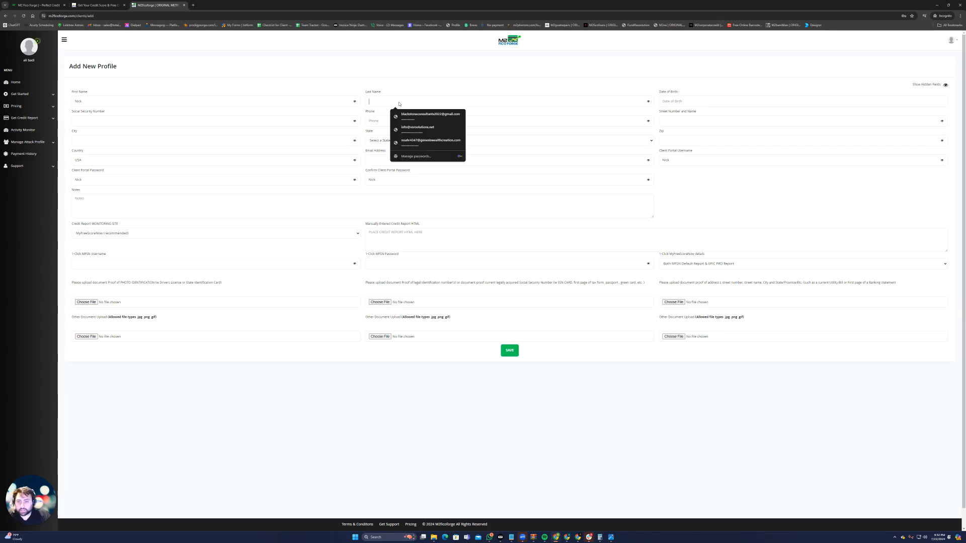
type("Sample")
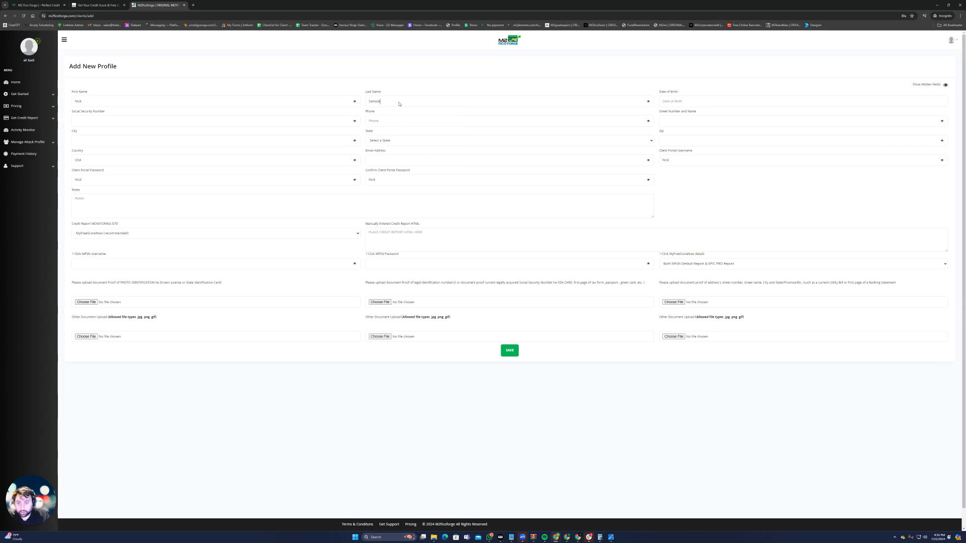
Check the driver's license image and enter the client's date of birth in the profile
left_click(610, 537)
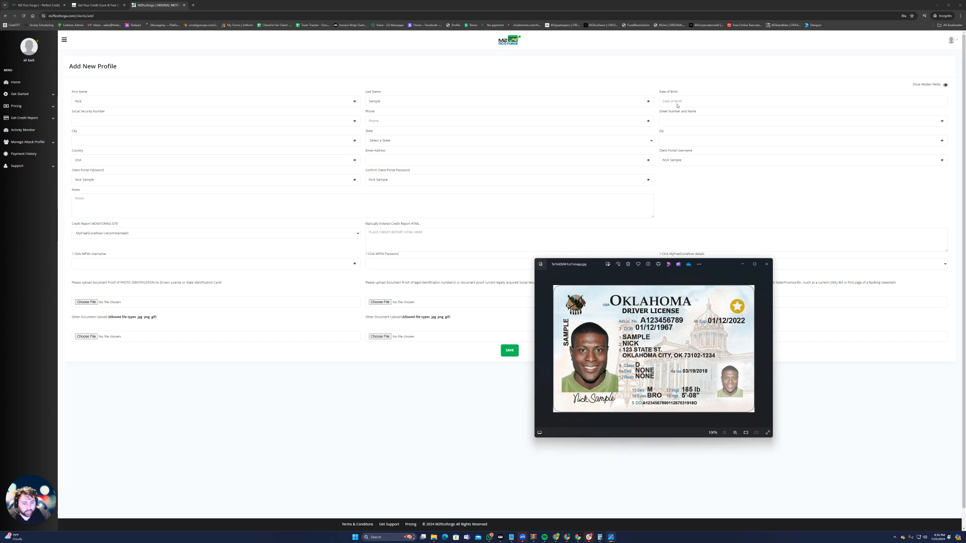
left_click(677, 103)
type("01")
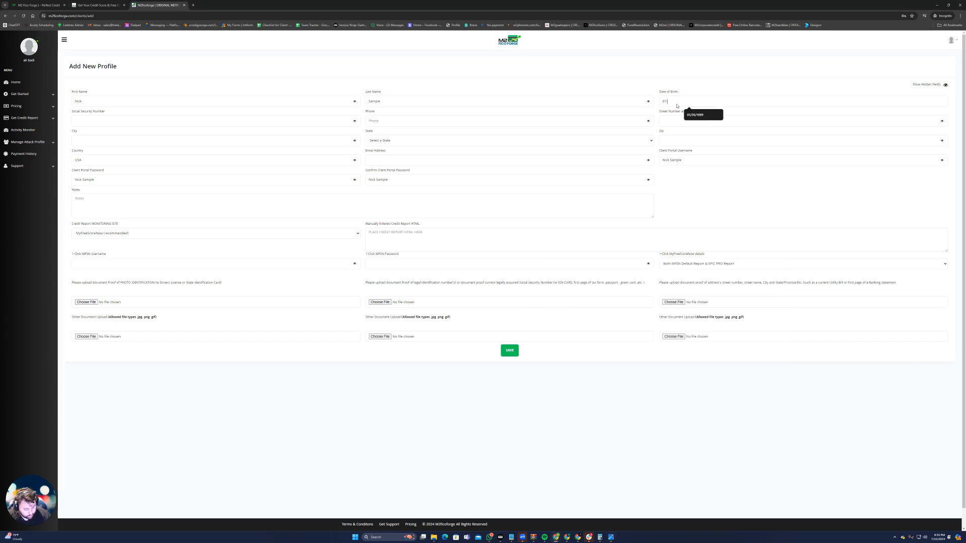
type("/12/1967")
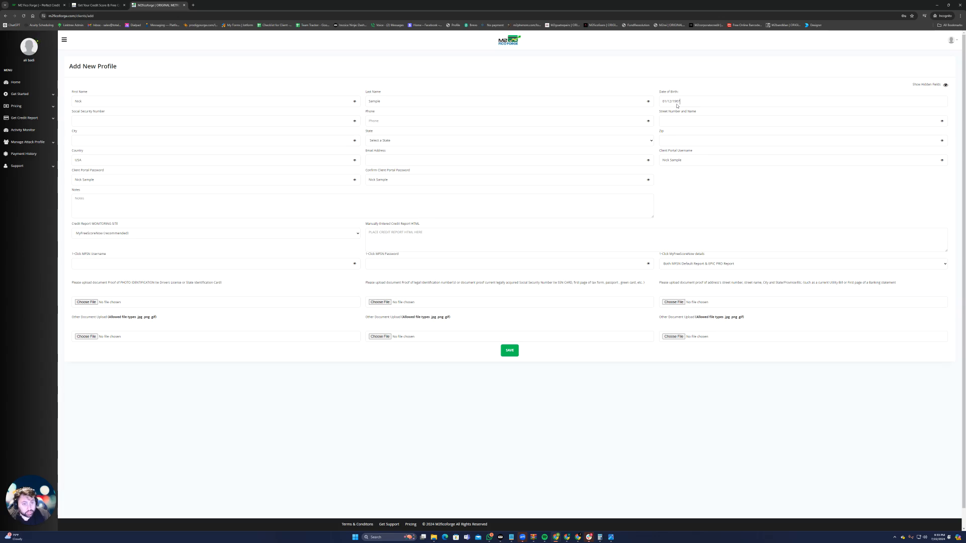
Close the driver's license image and view the sample Social Security card images from the Downloads folder, keeping only the "SS card sample" open
left_click(136, 120)
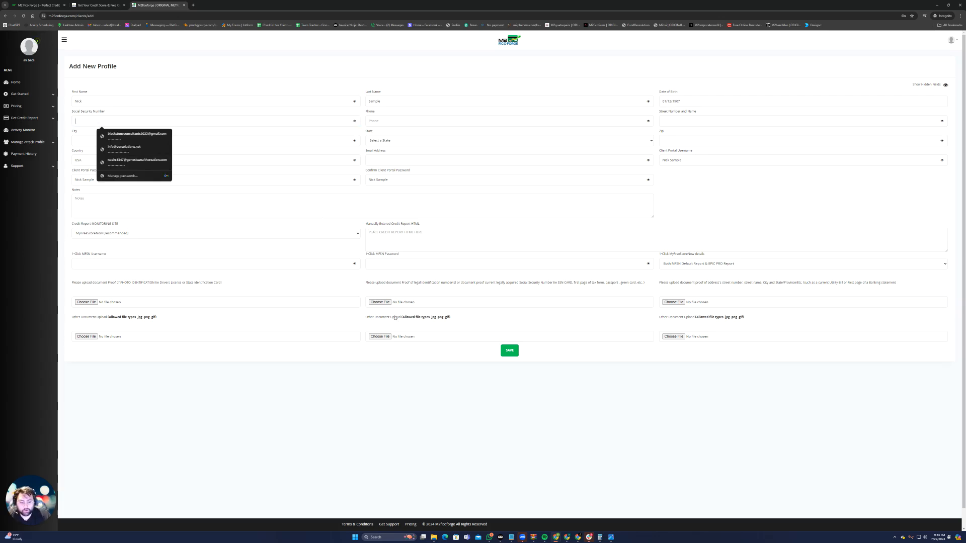
left_click(612, 538)
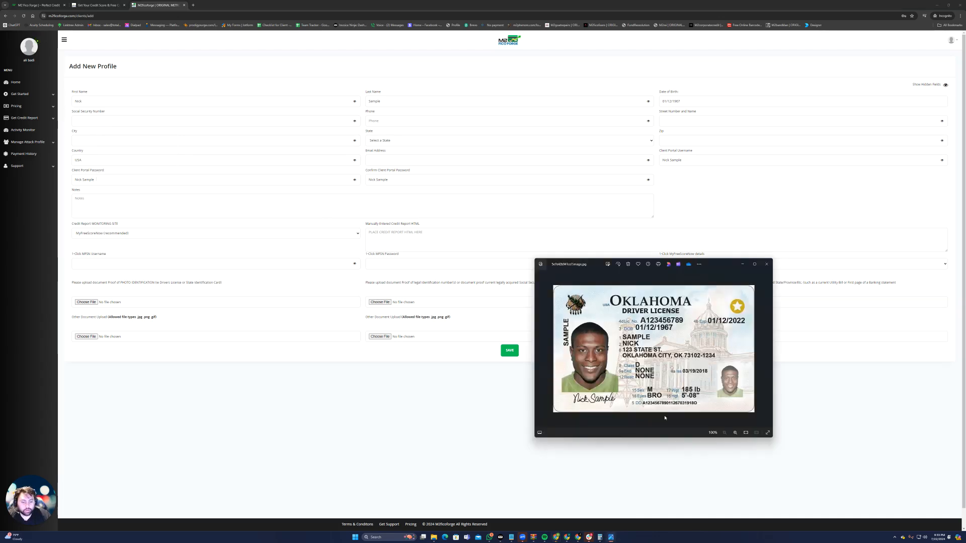
left_click(766, 264)
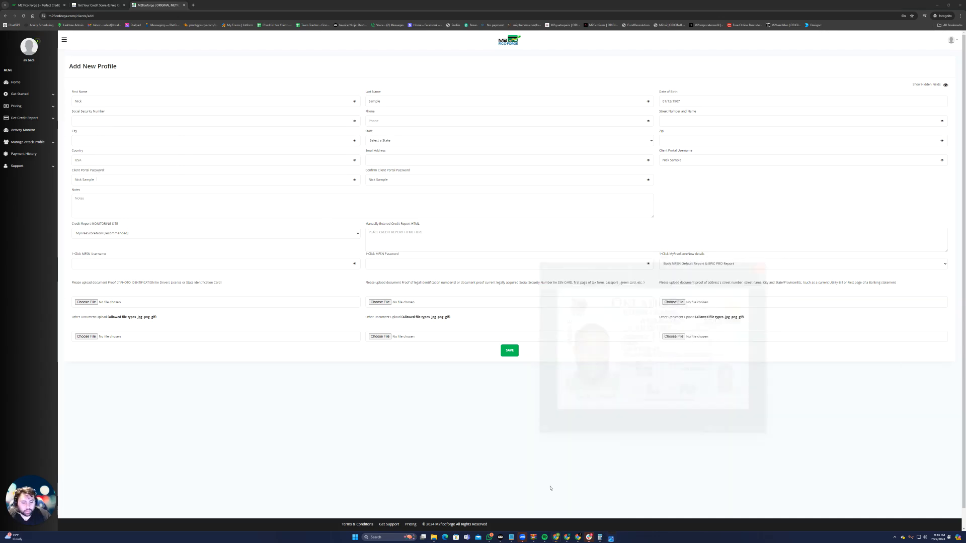
left_click(440, 537)
double_click(881, 214)
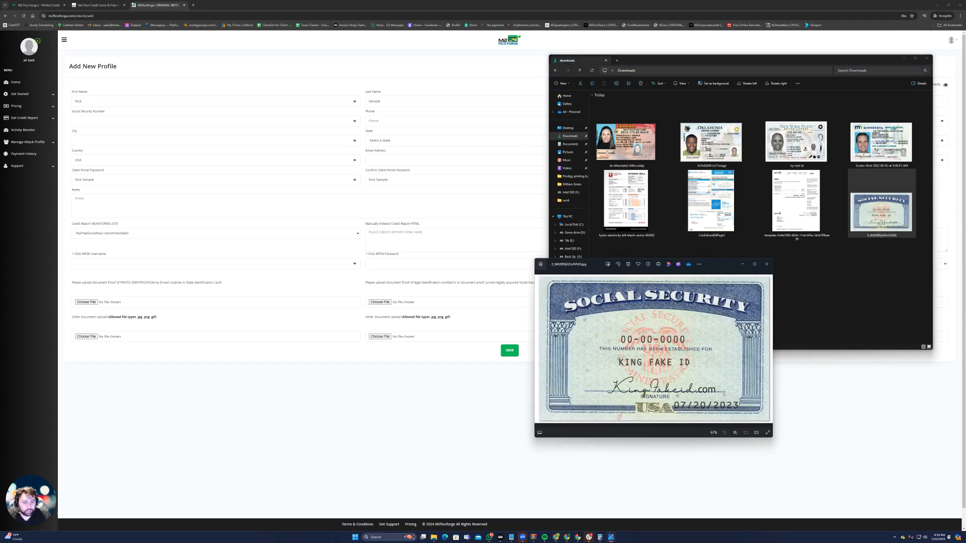
left_click(832, 287)
double_click(640, 295)
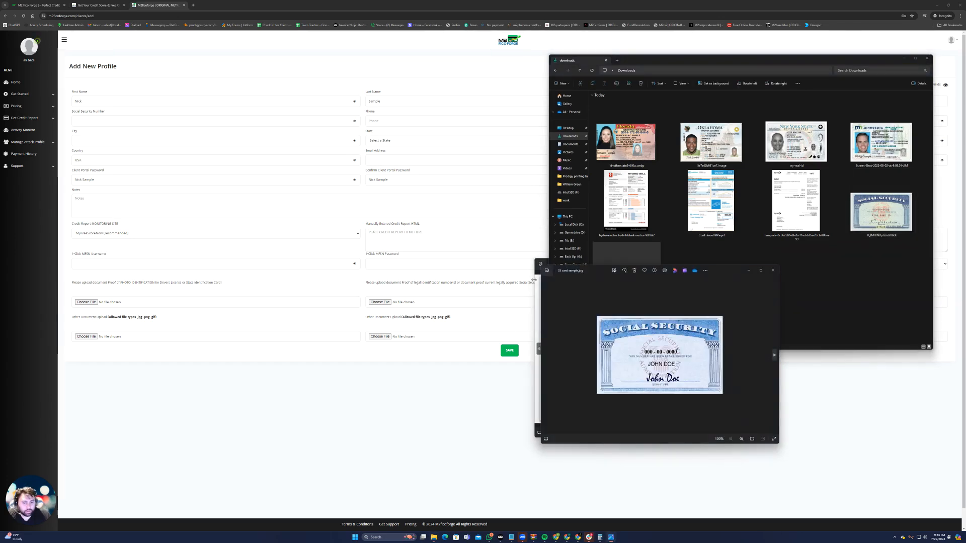
left_click(766, 264)
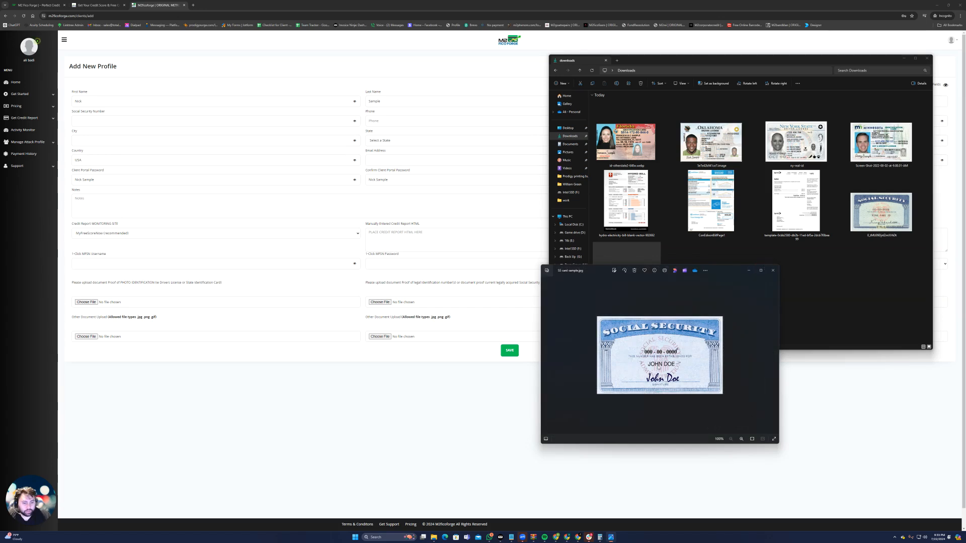
Fill in the client's Social Security number and phone number in the profile
left_click(101, 121)
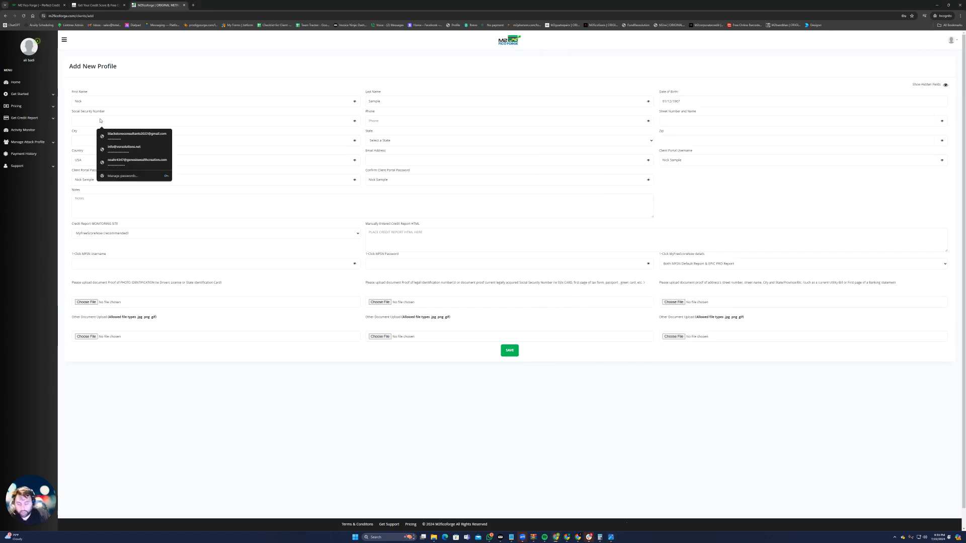
type("000-00-0001")
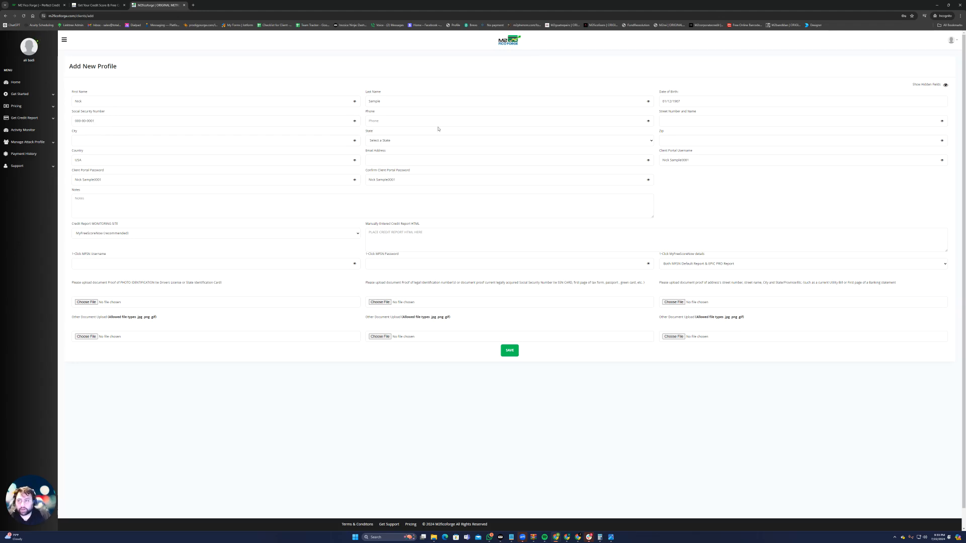
left_click(381, 123)
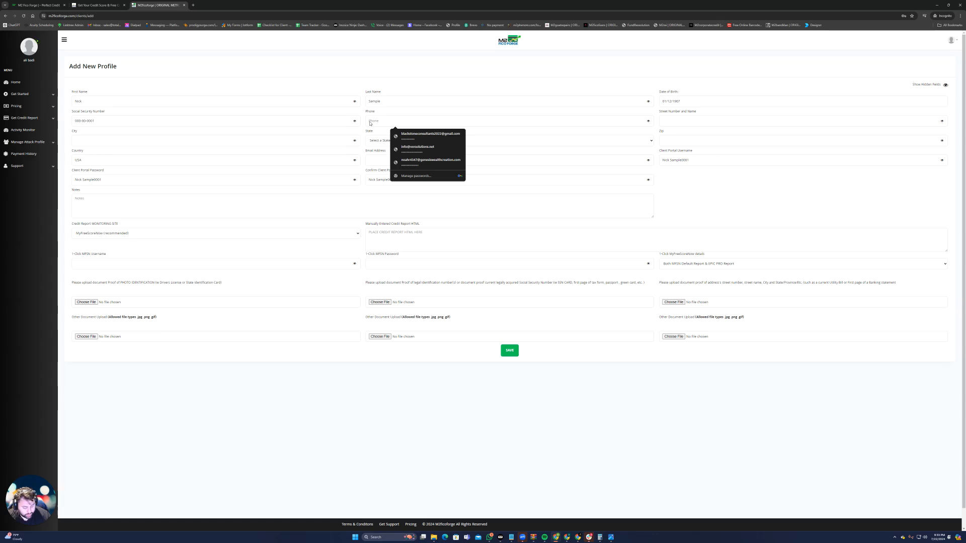
type("88")
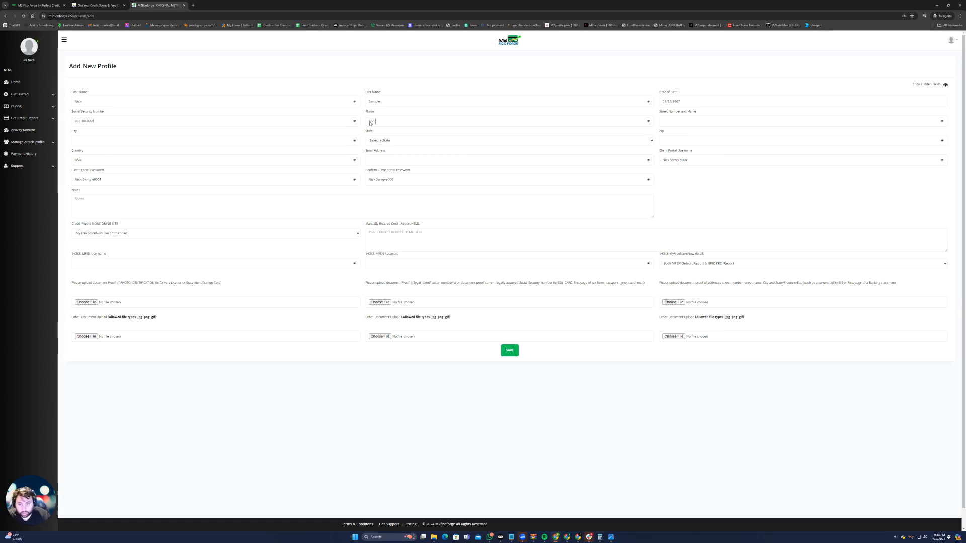
type("8-555-5555")
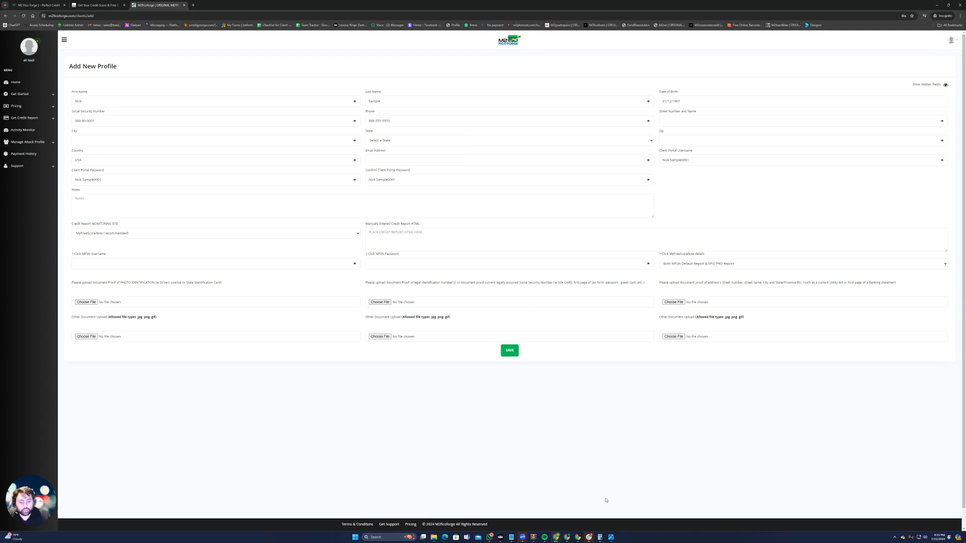
Open the ConEdison utility bill image from the Downloads folder, enlarge it to read the service address, and minimize the folder window
mouse_move(610, 538)
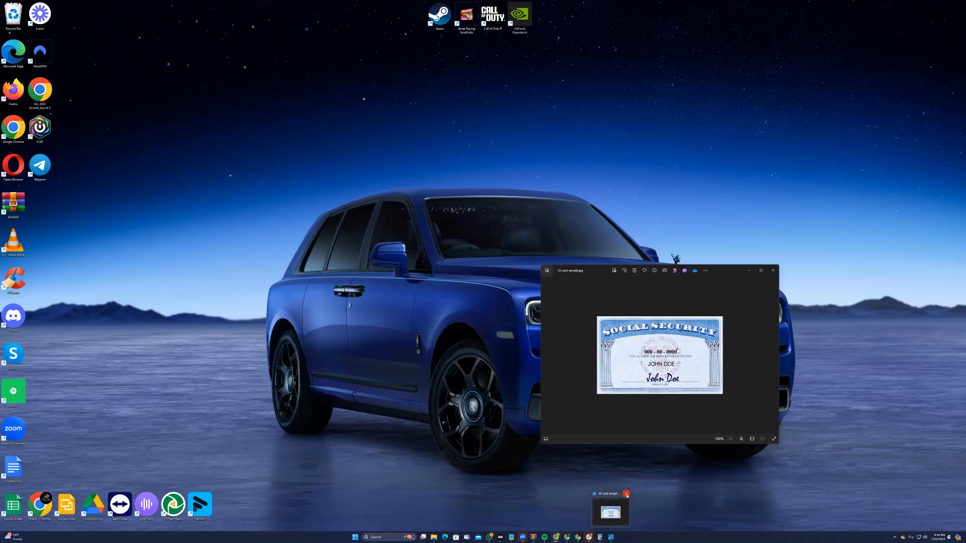
left_click(626, 493)
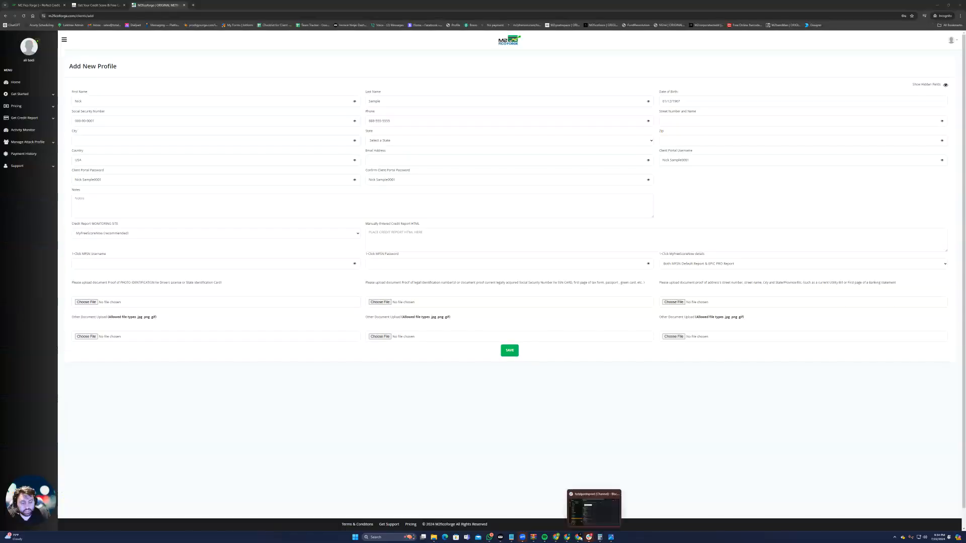
left_click(438, 537)
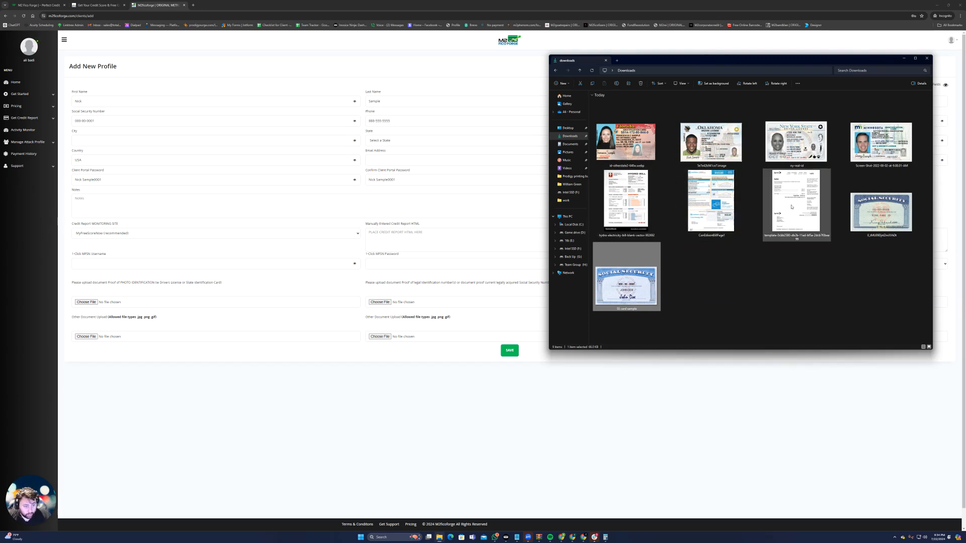
double_click(710, 206)
left_click_drag(715, 267, 710, 155)
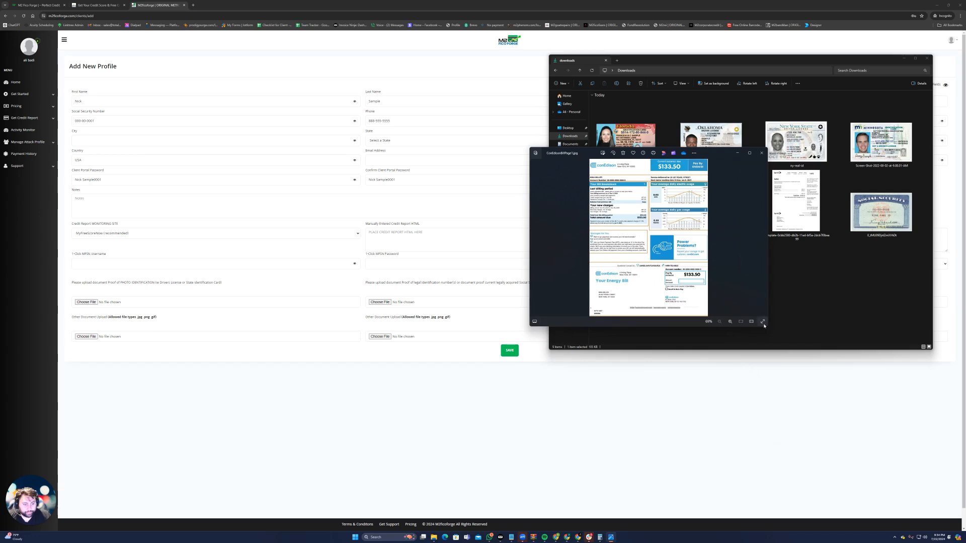
left_click_drag(764, 325, 788, 431)
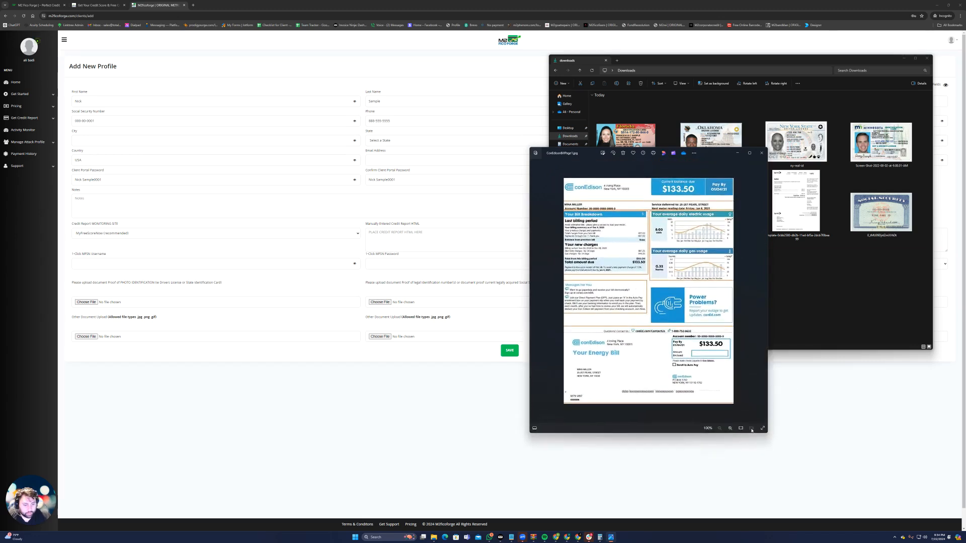
left_click(730, 428)
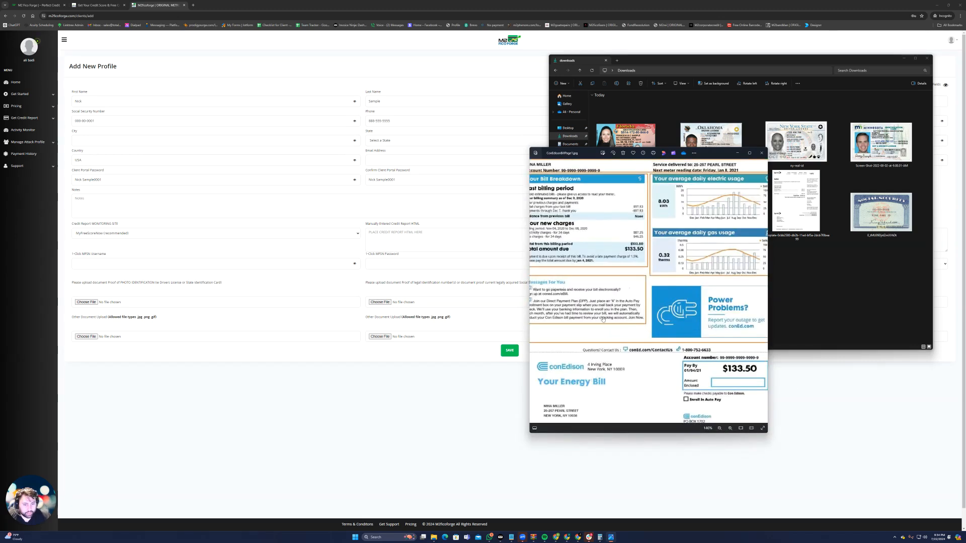
left_click(719, 428)
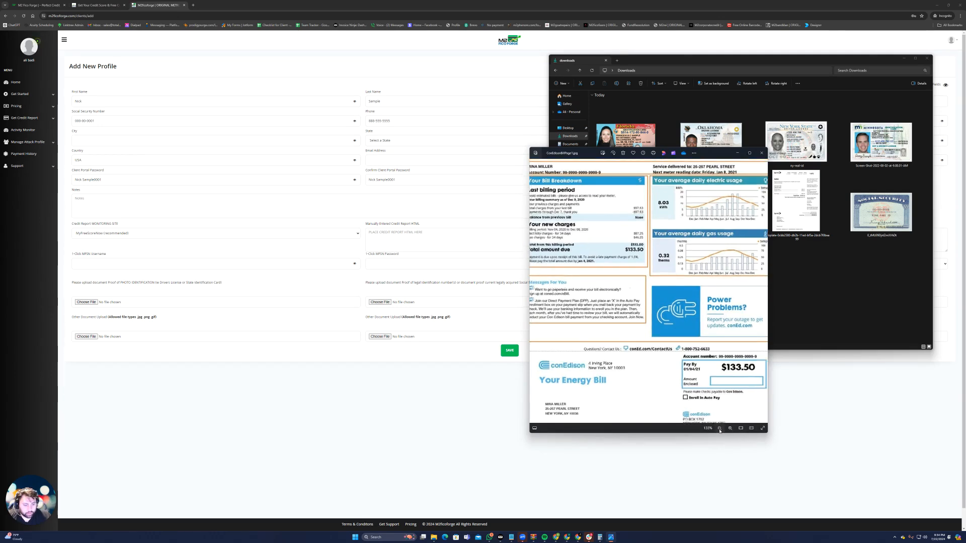
left_click(720, 428)
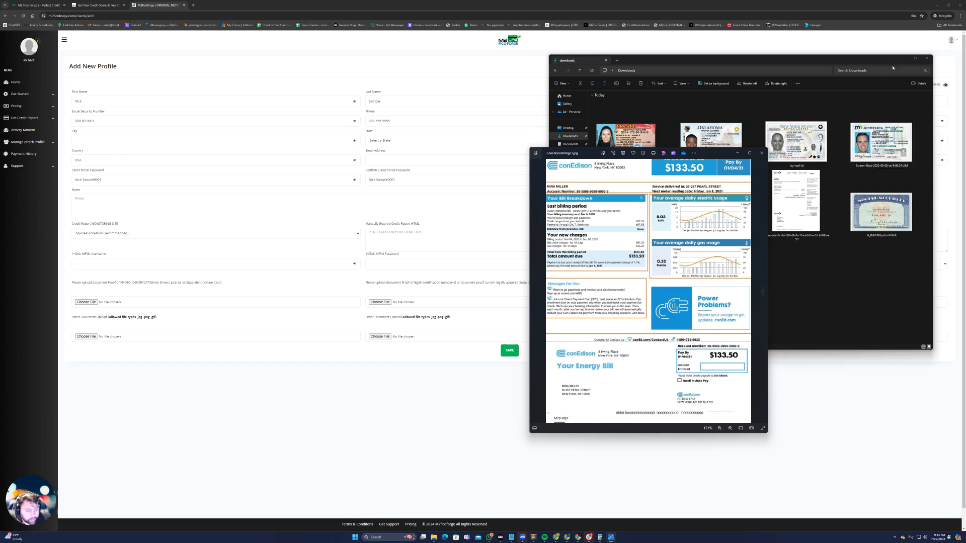
left_click(904, 58)
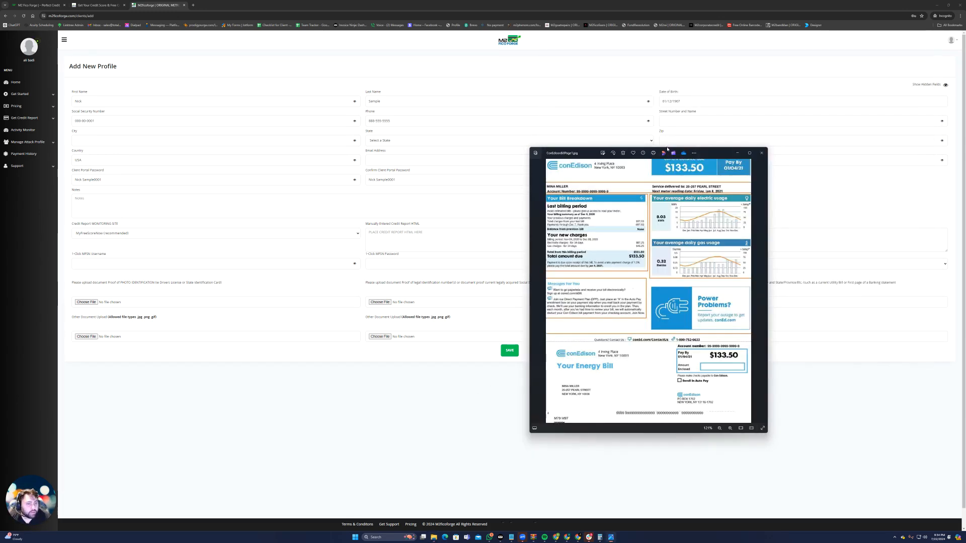
Enter the client's street number and name from the utility bill, capitalizing the street name
left_click(679, 124)
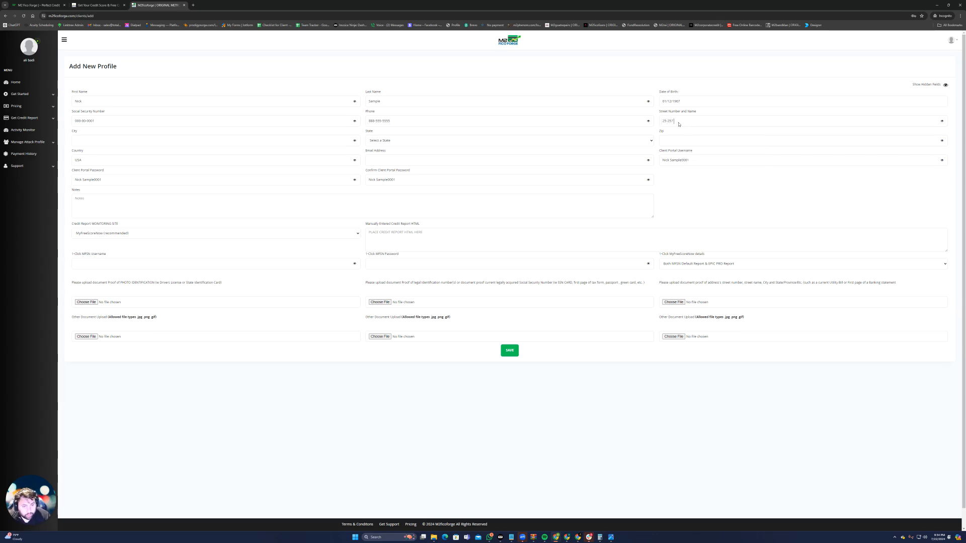
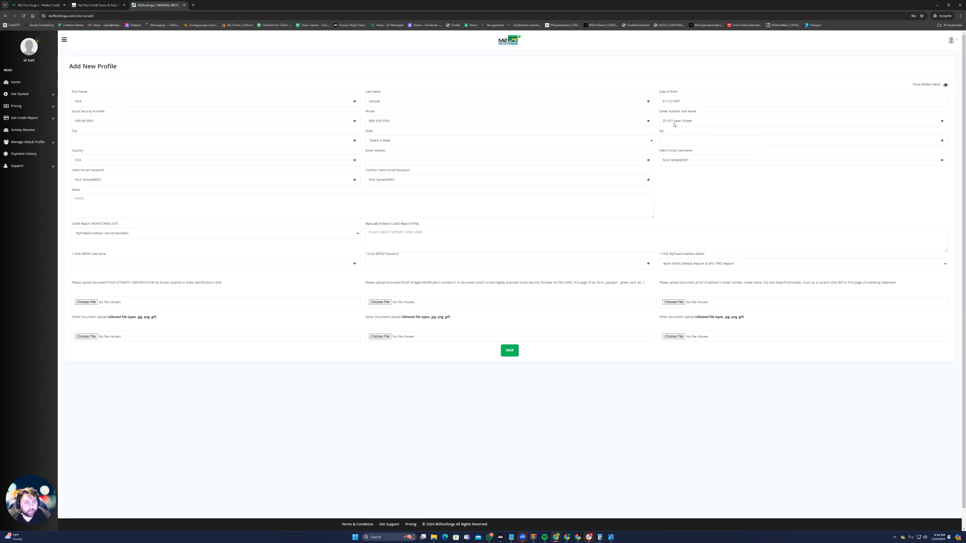
type("P")
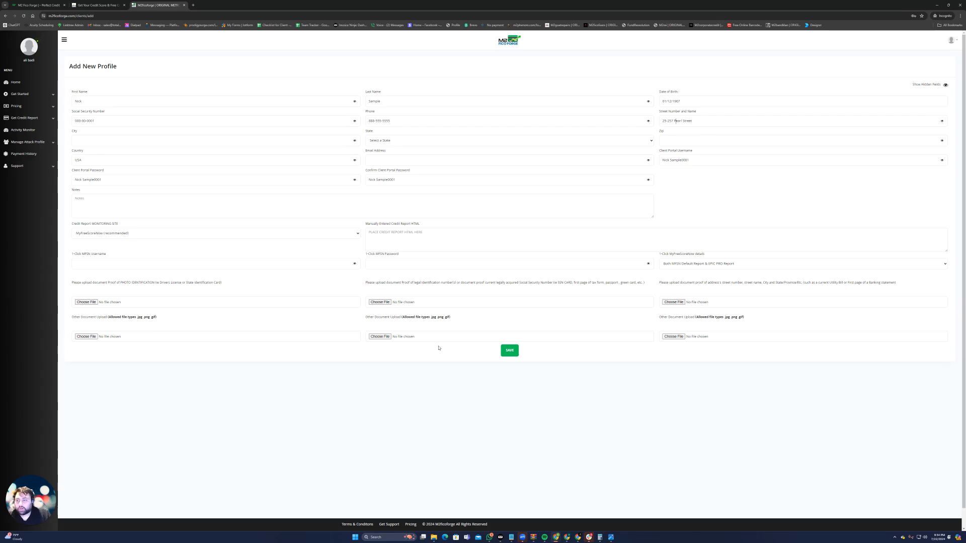
Accept the automatic capitalization defaults and fill in the client's city and state to match the utility bill
left_click(610, 537)
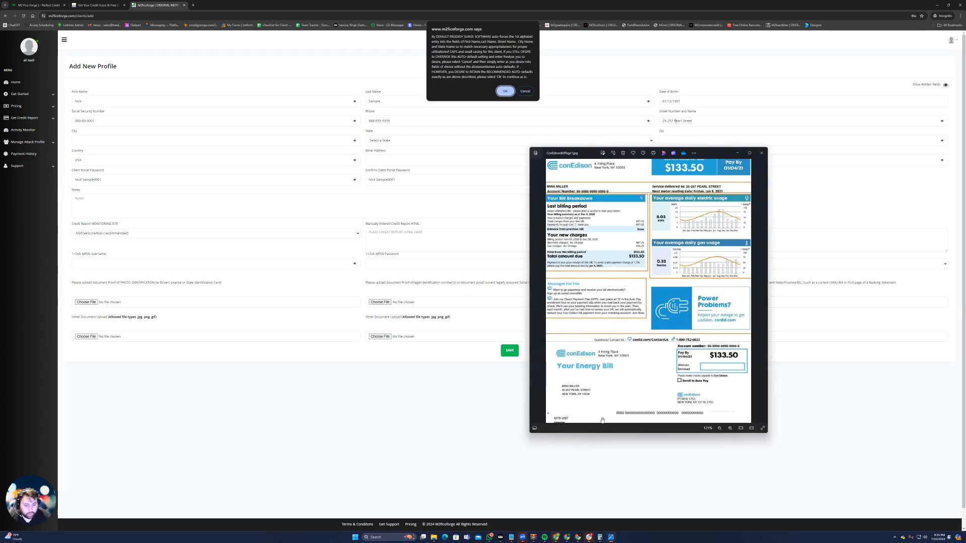
left_click(437, 365)
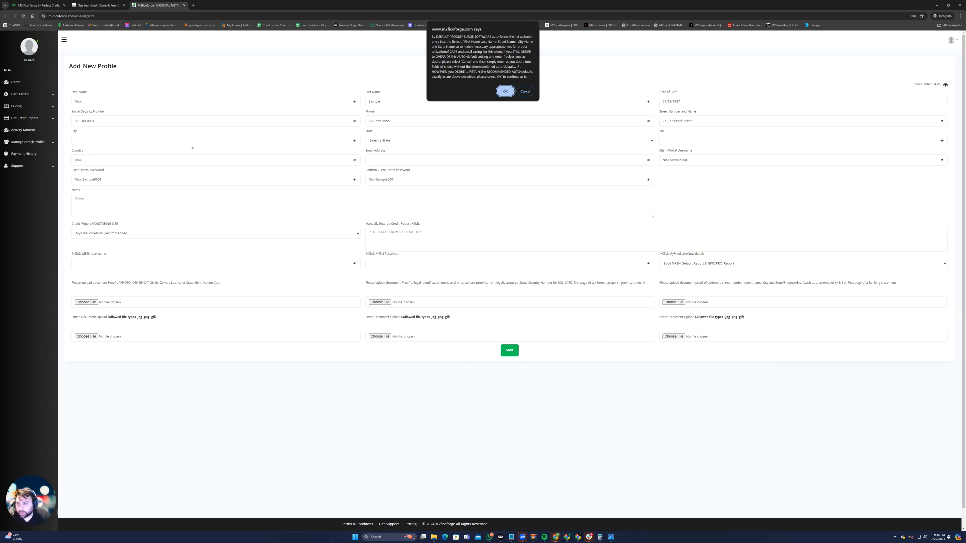
left_click(504, 92)
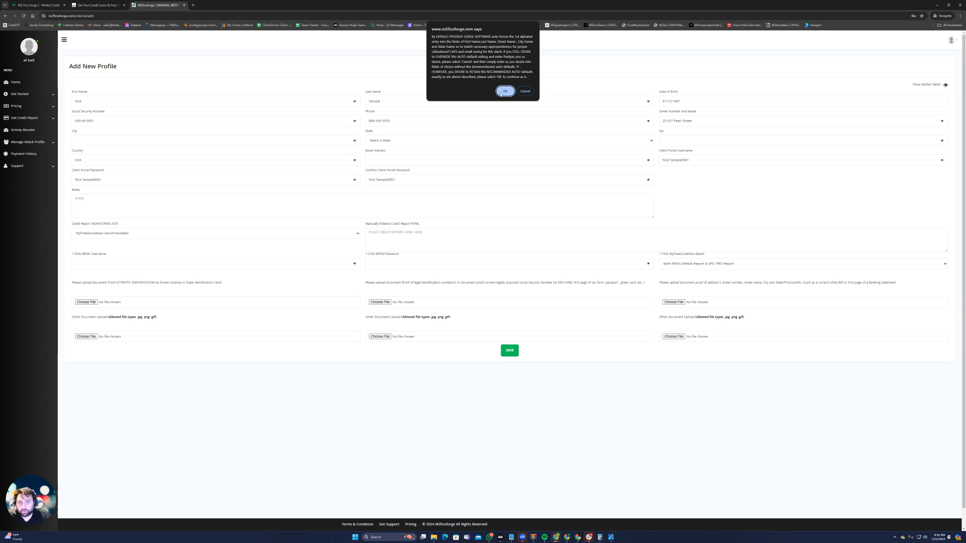
left_click(504, 92)
type("New")
left_click(418, 141)
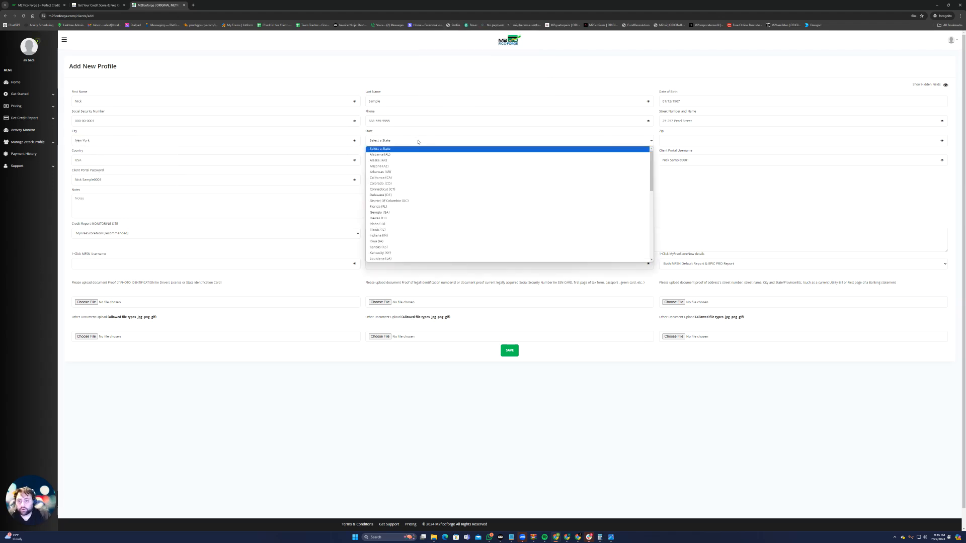
scroll(394, 161, "down", 3)
left_click(395, 226)
Check the mailing address on the ConEdison bill and enter the client's ZIP code, leaving the email address blank
left_click(677, 142)
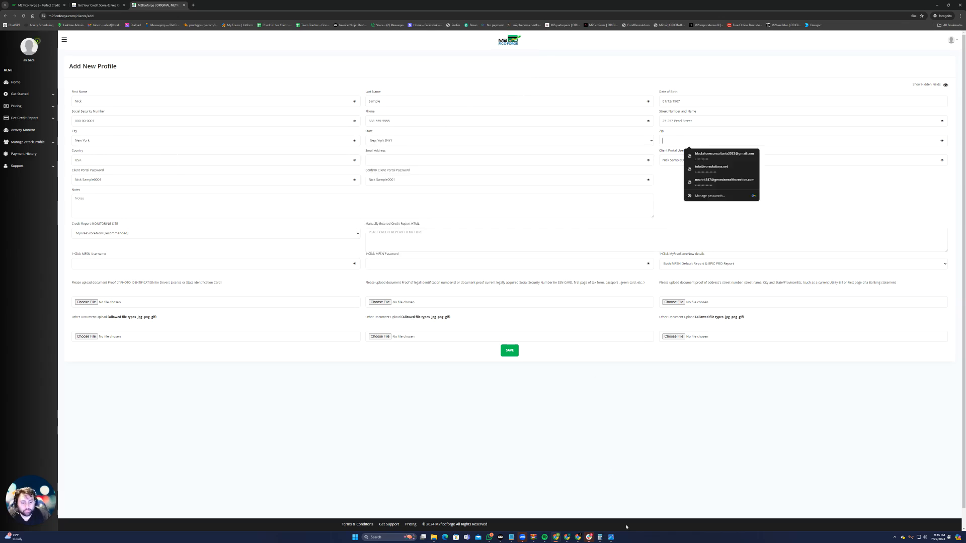
left_click(613, 537)
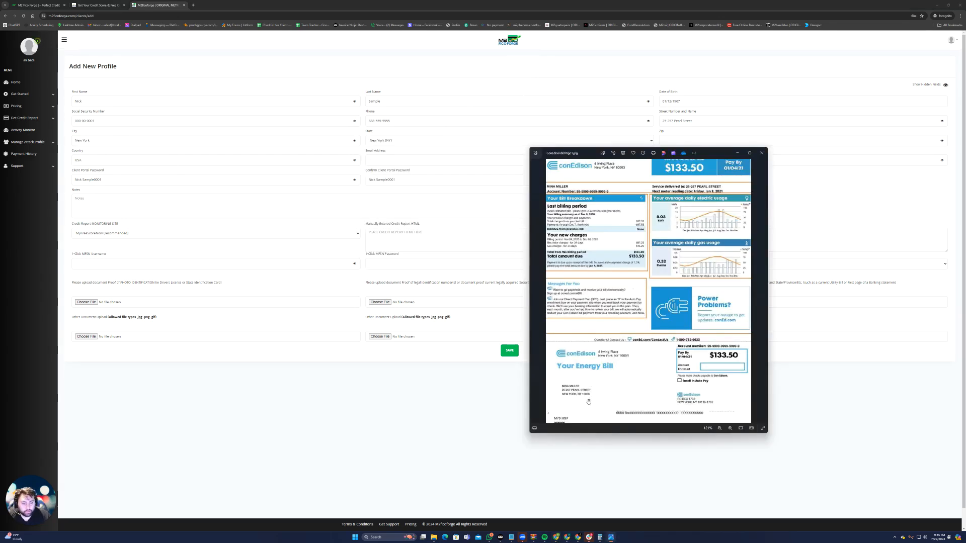
left_click(664, 145)
type("10038")
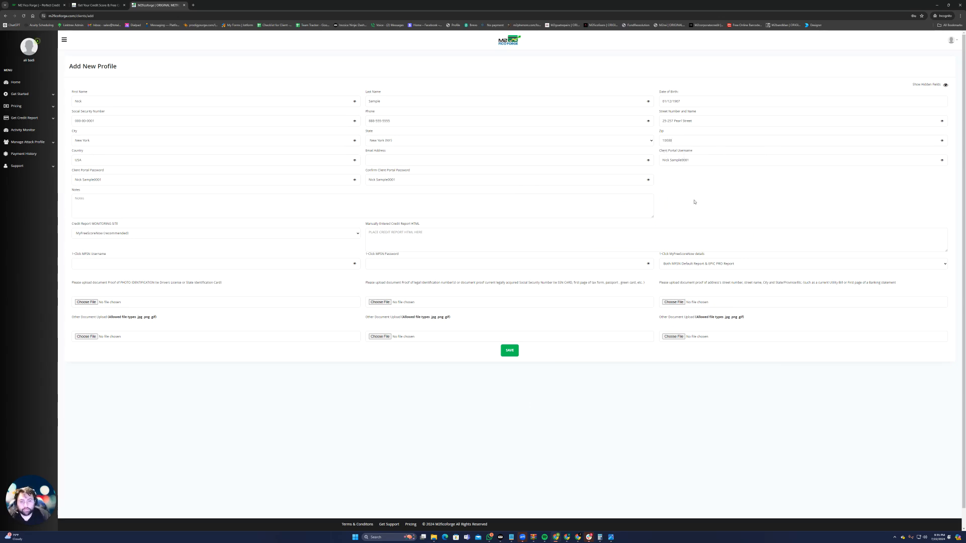
left_click(386, 158)
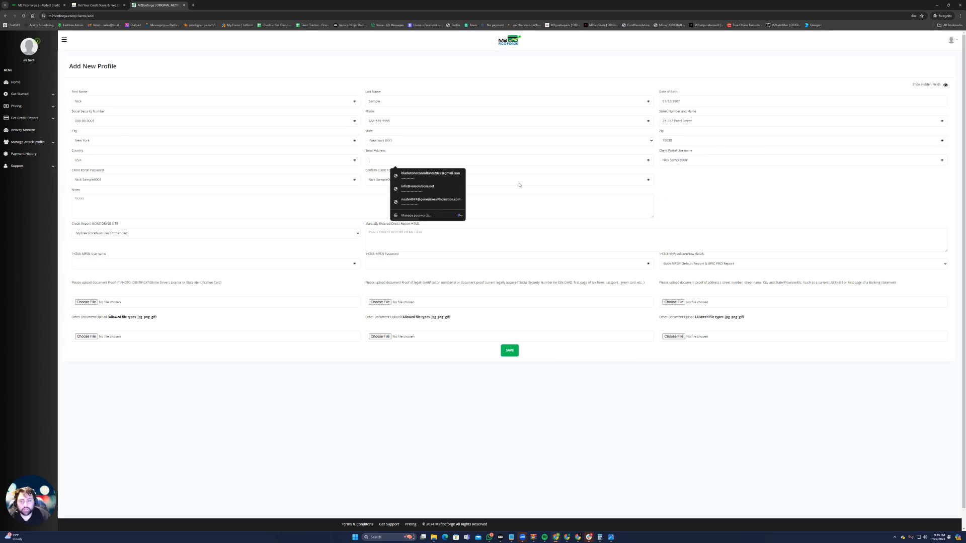
left_click(748, 211)
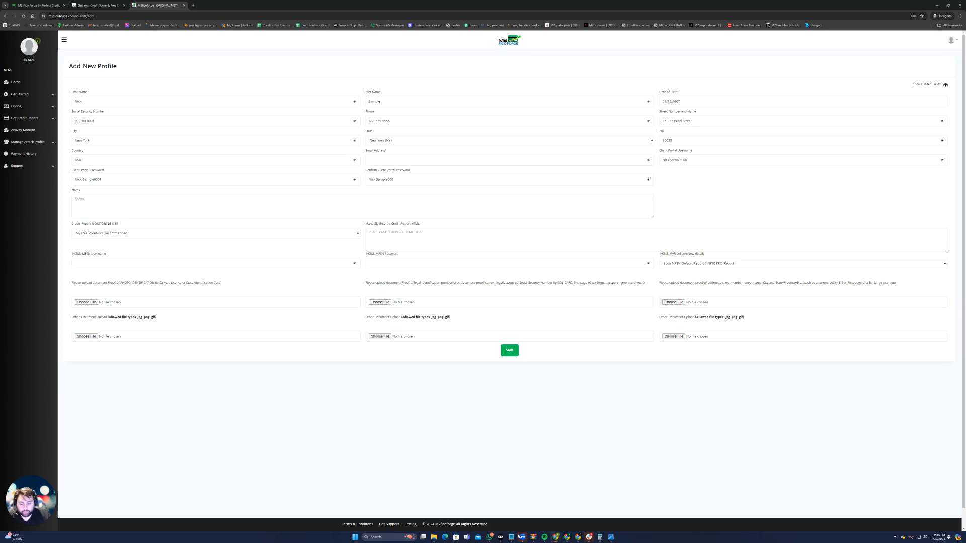
Paste the client's MyFreeScoreNow account username and password into the MFSN username and password fields
mouse_move(556, 540)
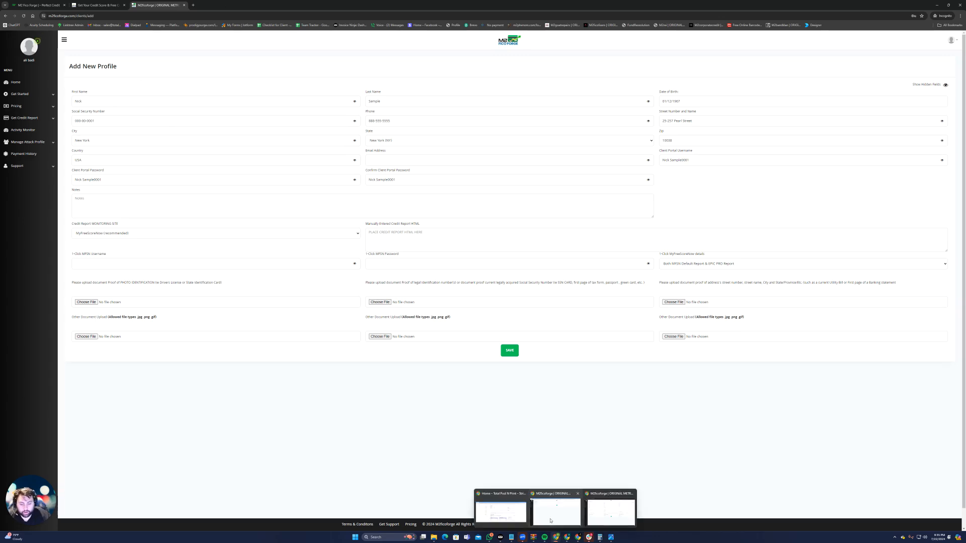
left_click(555, 512)
left_click_drag(148, 8, 0, 239)
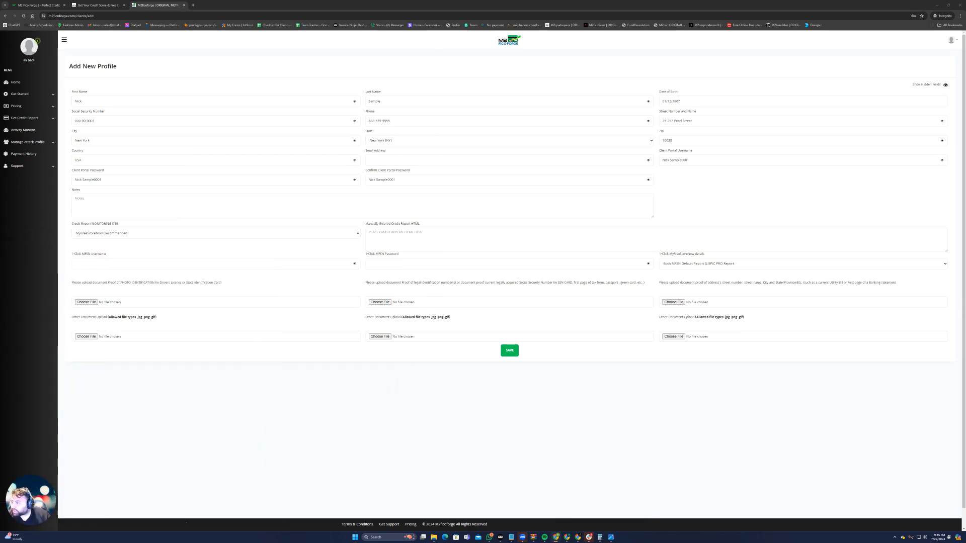
right_click(111, 266)
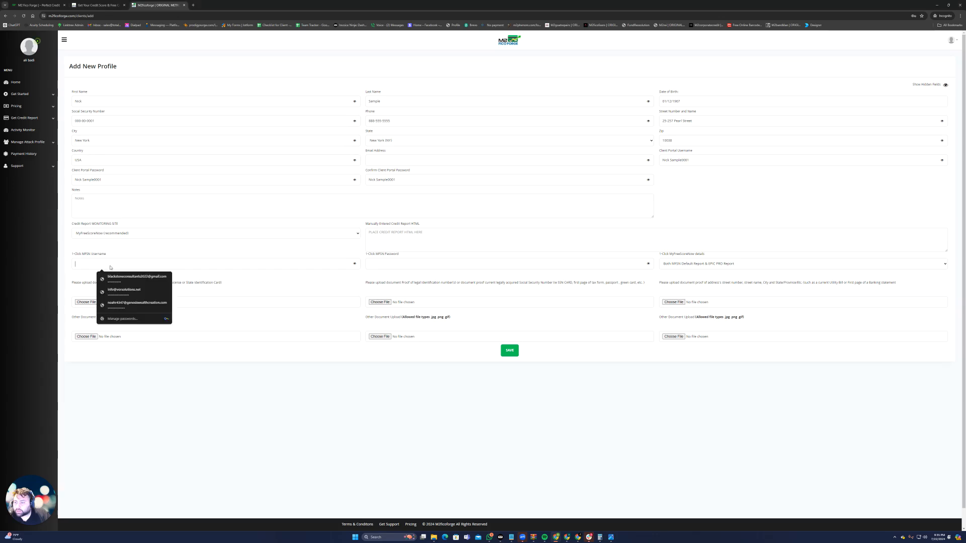
left_click(119, 327)
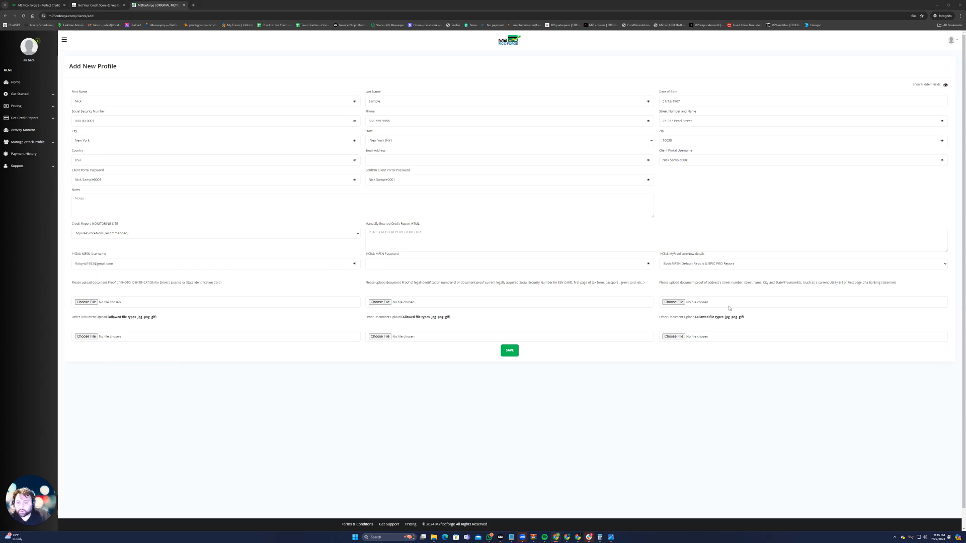
right_click(396, 265)
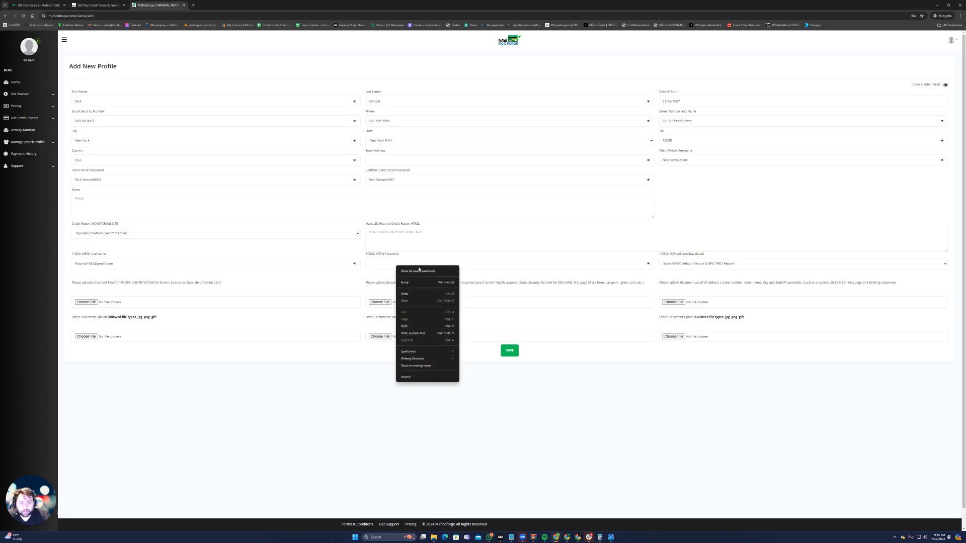
left_click(411, 325)
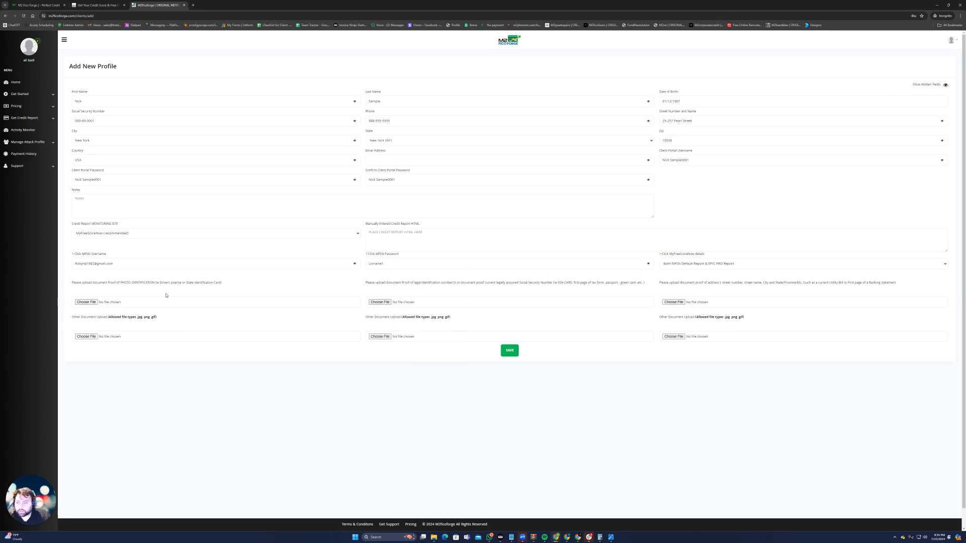
Start the photo identification upload, browse to the Downloads folder and display its files as image thumbnails
left_click(85, 302)
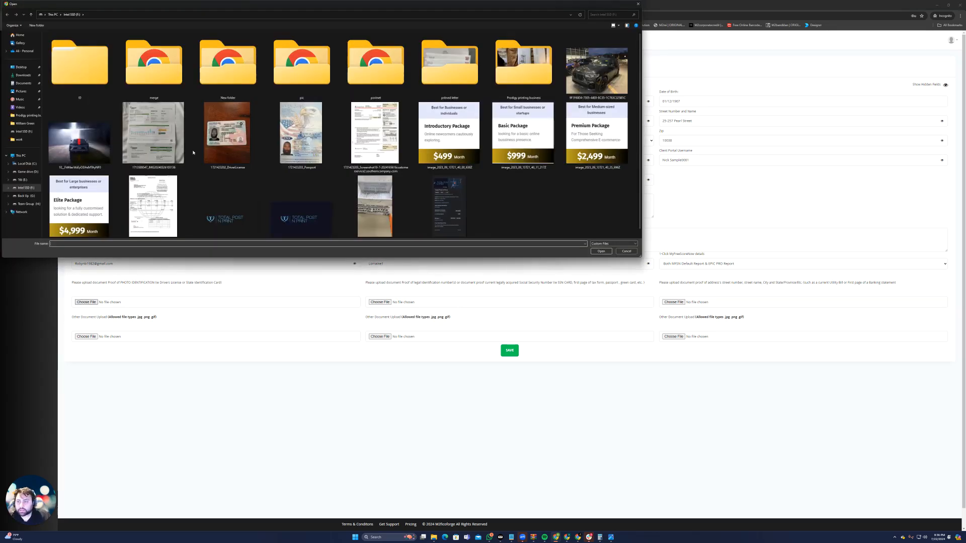
left_click(23, 75)
right_click(204, 149)
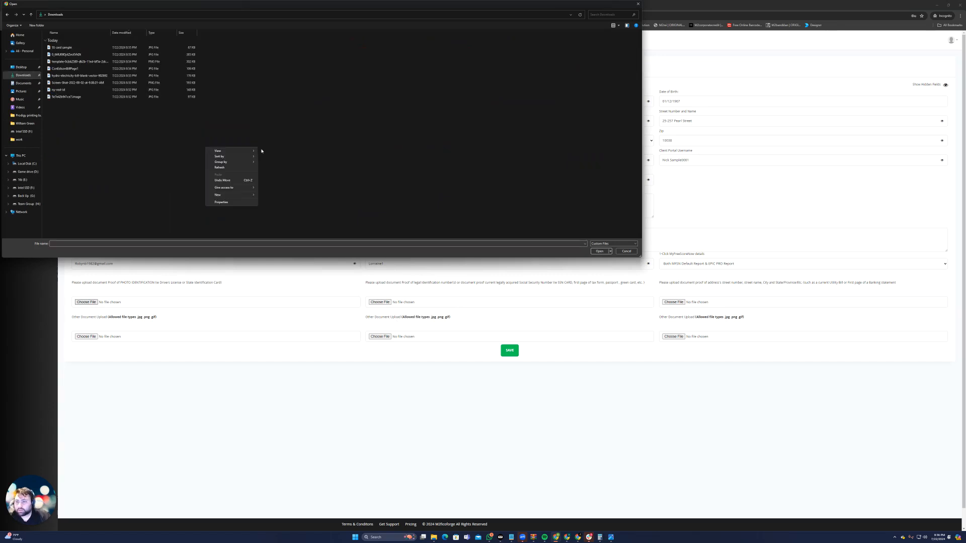
mouse_move(242, 151)
left_click(279, 158)
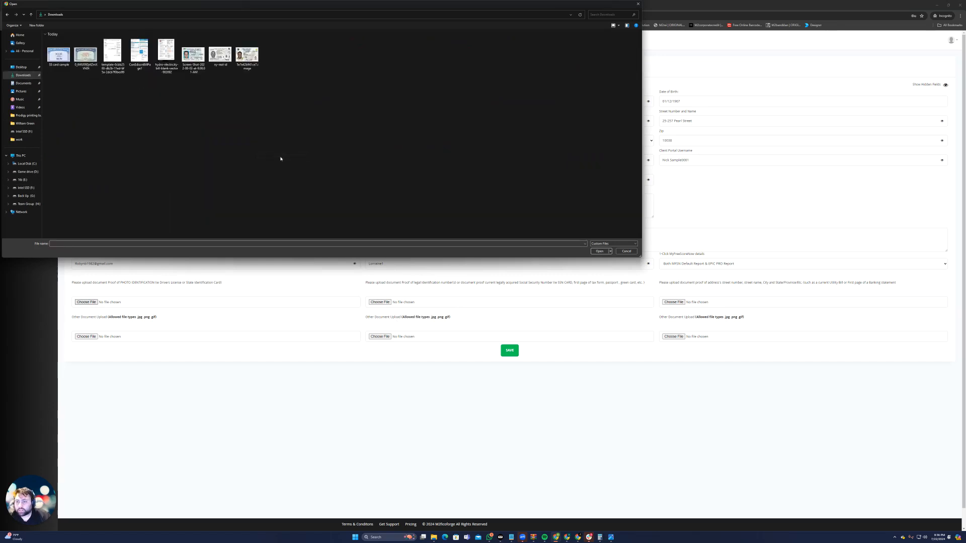
right_click(275, 96)
left_click(271, 95)
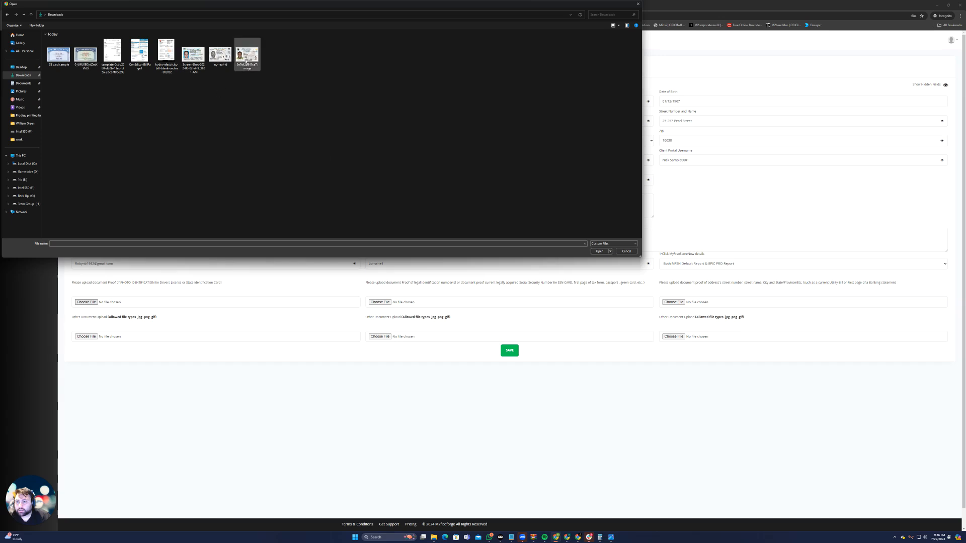
Rename the driver's license image to the client's name followed by "id" and attach it as the photo identification
left_click(249, 69)
right_click(259, 74)
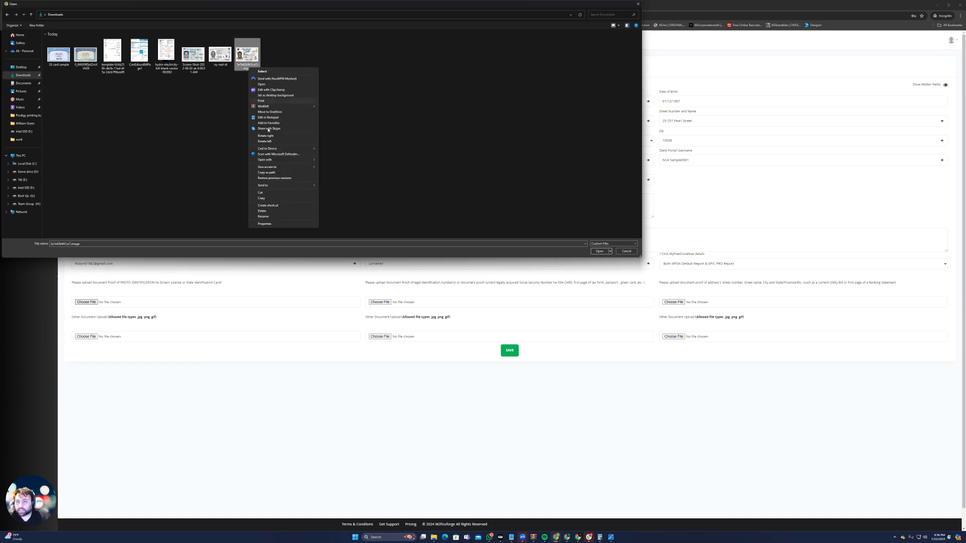
left_click(271, 219)
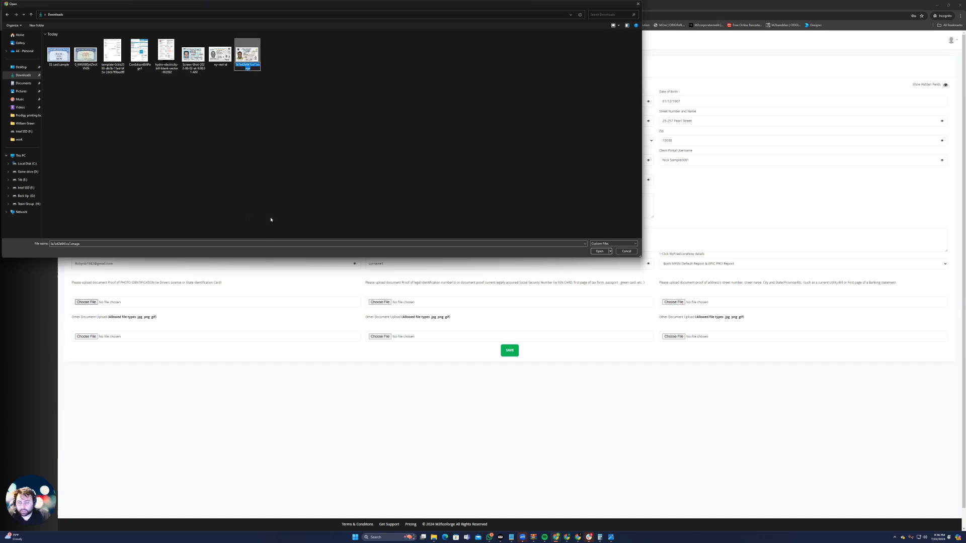
type("nick sample id")
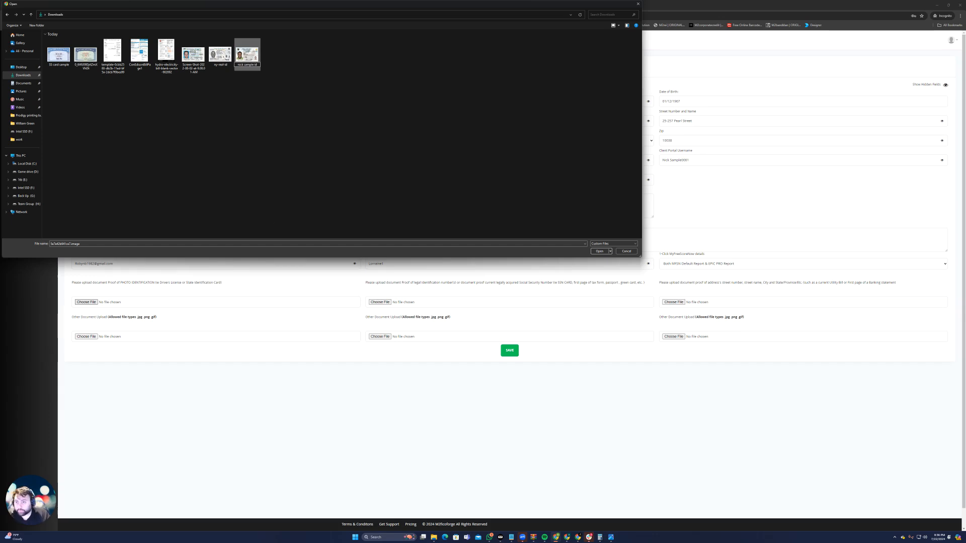
left_click(271, 219)
double_click(247, 54)
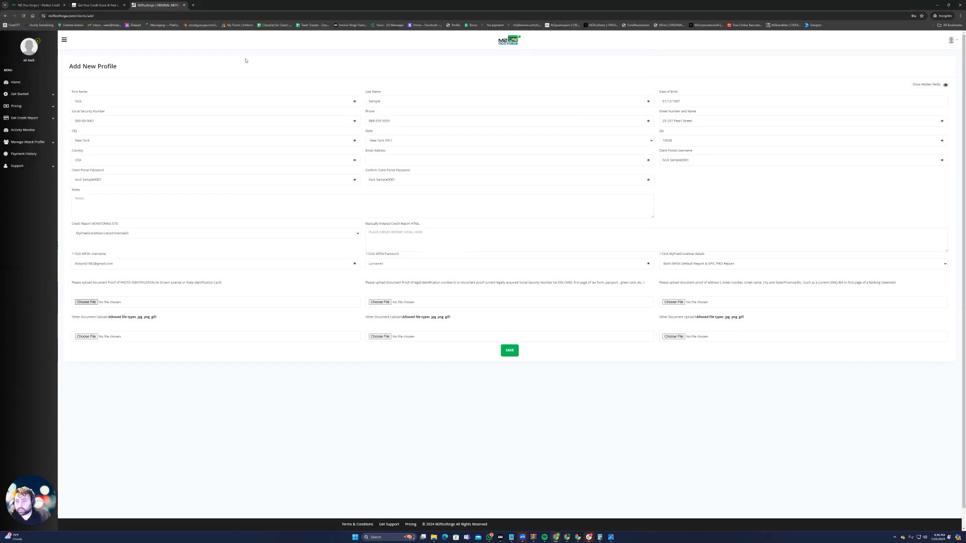
Rename the "SS card sample" image to the client's name followed by "ssc" and attach it as the Social Security proof
left_click(384, 303)
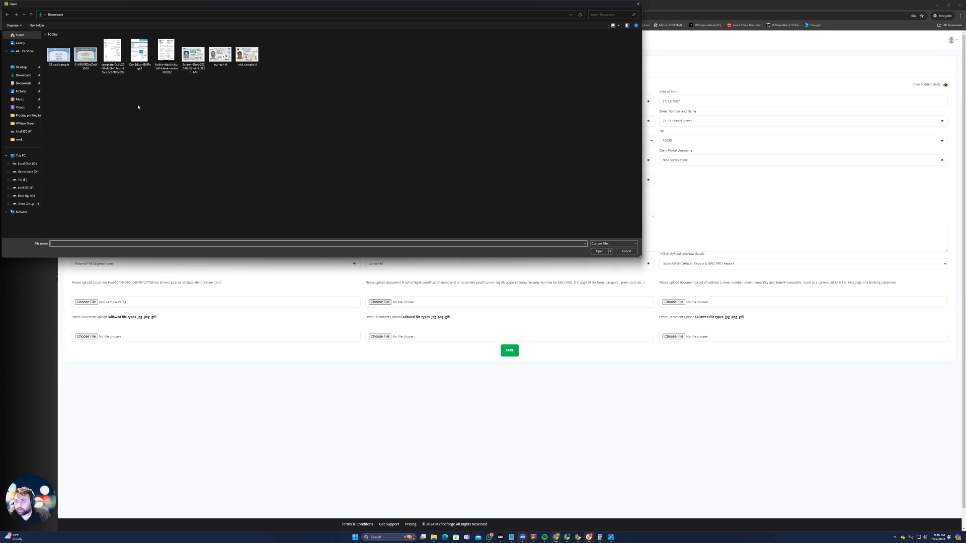
left_click(66, 61)
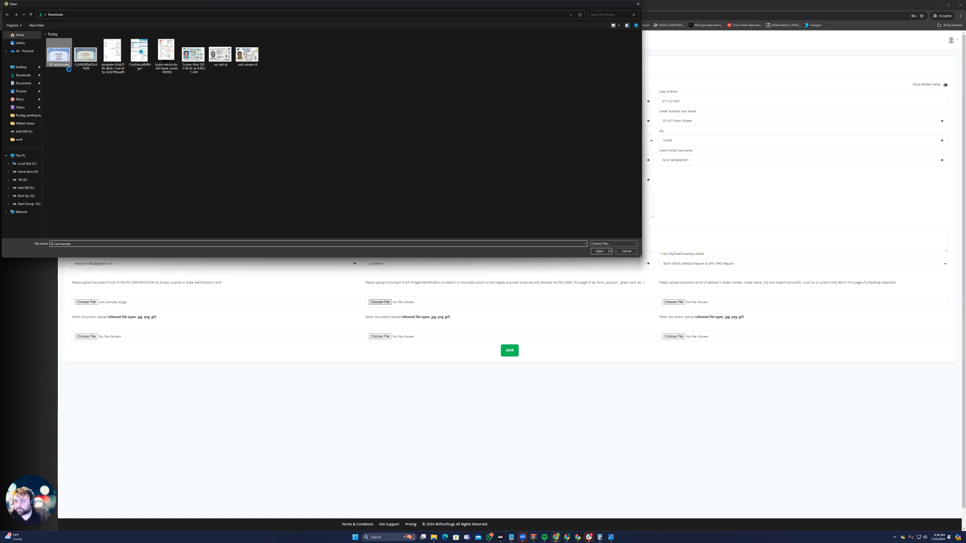
right_click(62, 65)
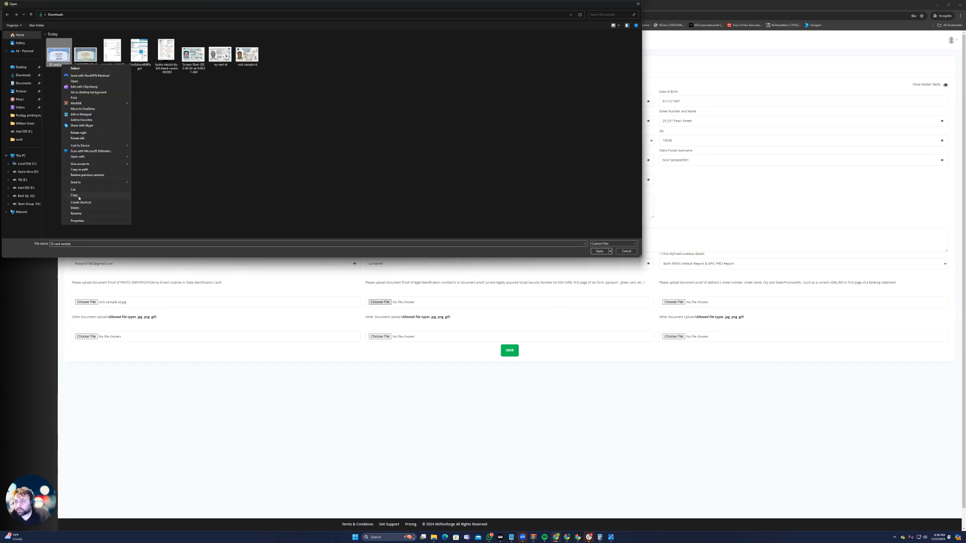
left_click(76, 213)
type("sick sample")
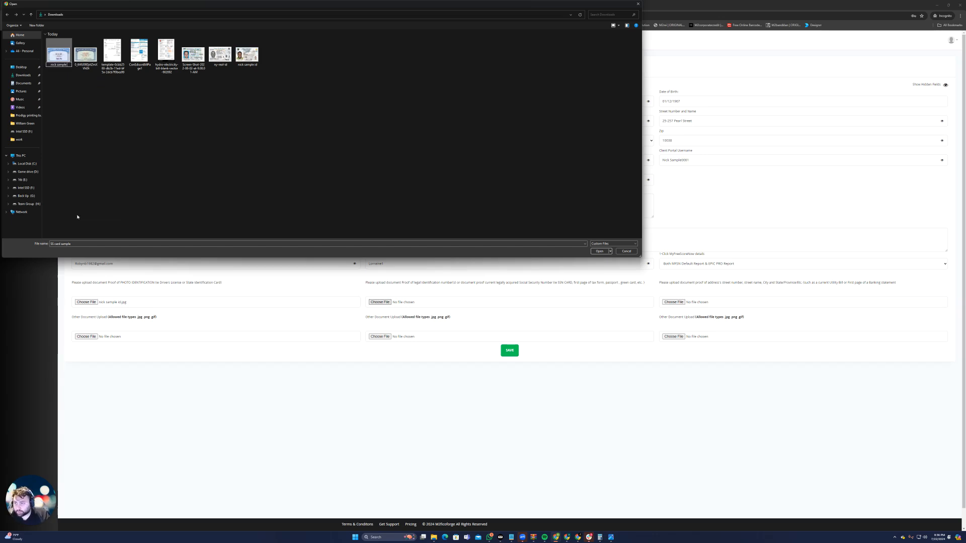
key("Return")
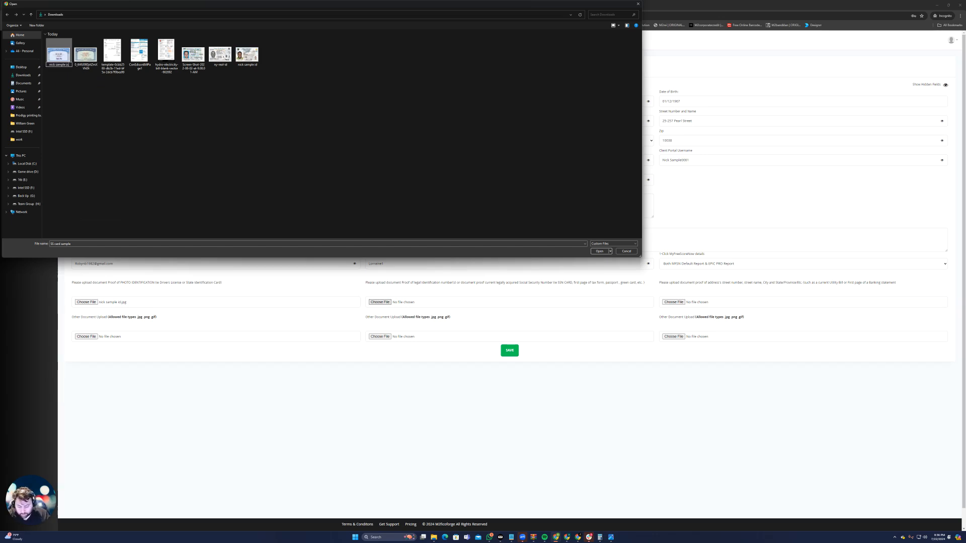
left_click(77, 217)
double_click(58, 54)
Rename the Con Edison bill image to the client's name followed by "poa" and attach it as the proof of address
left_click(674, 302)
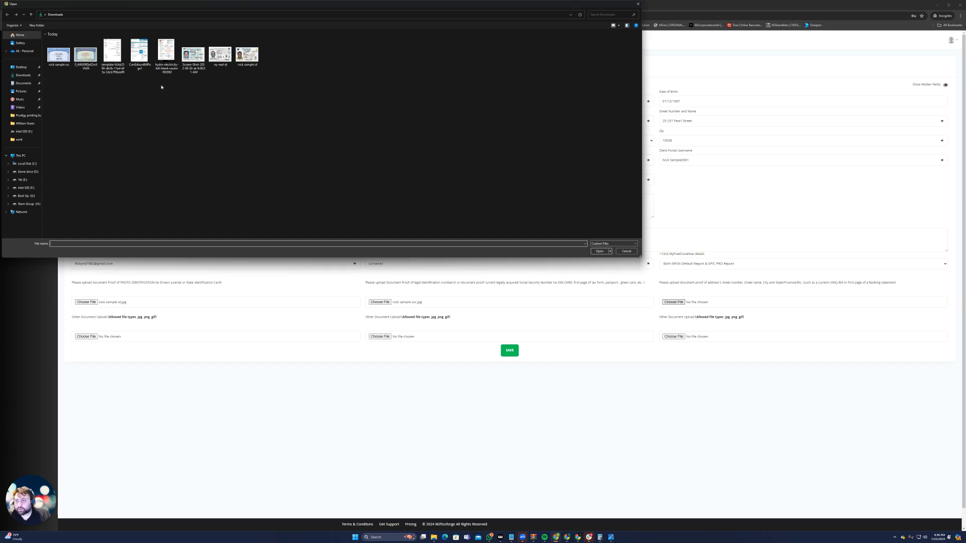
left_click(144, 69)
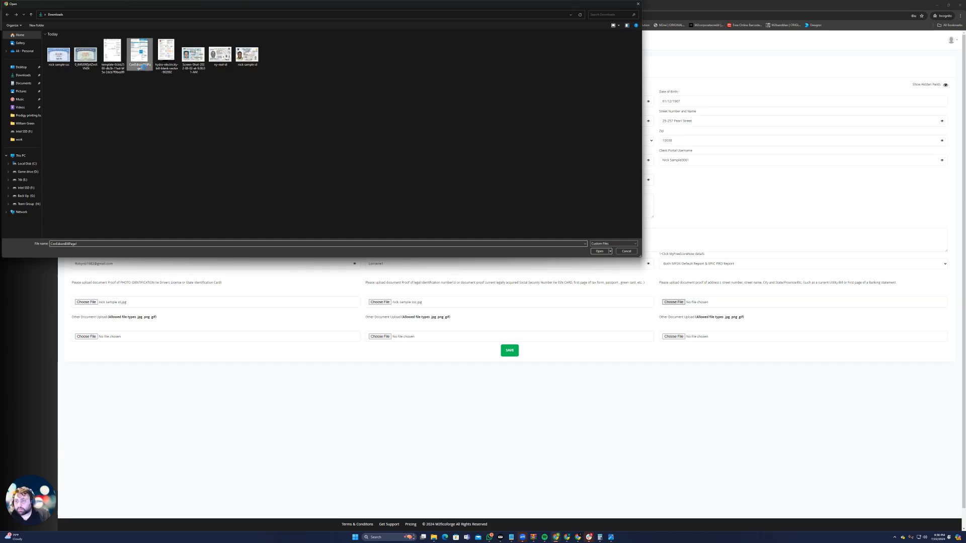
right_click(144, 67)
left_click(166, 217)
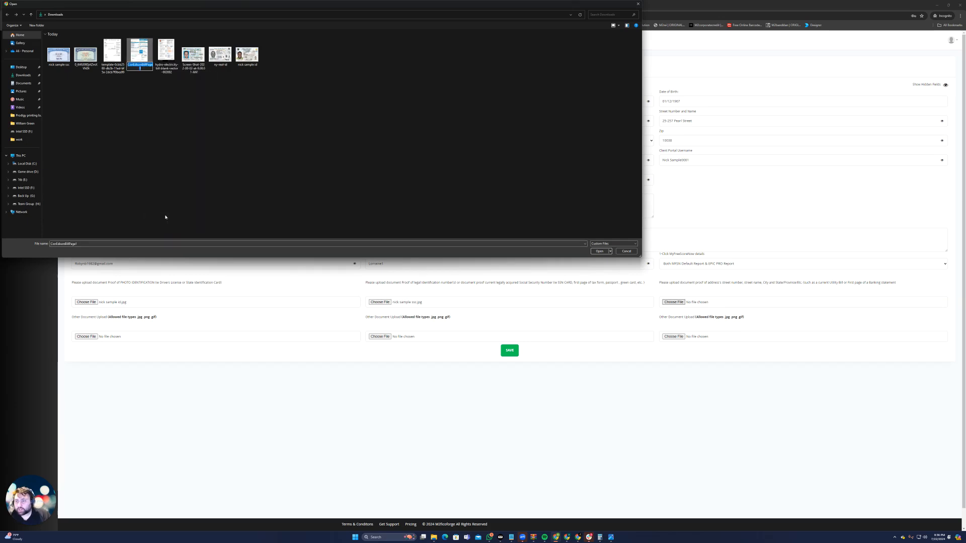
type("nick sample poa")
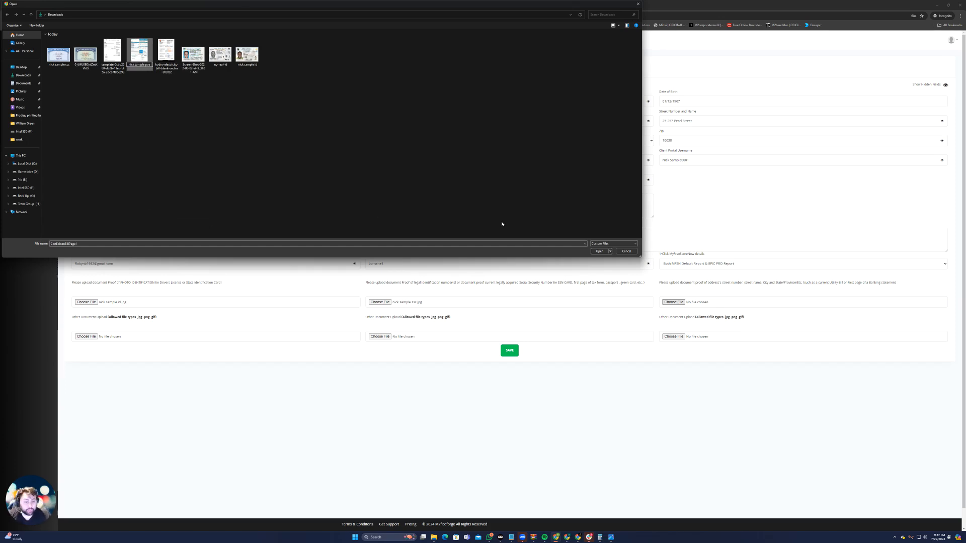
left_click(599, 252)
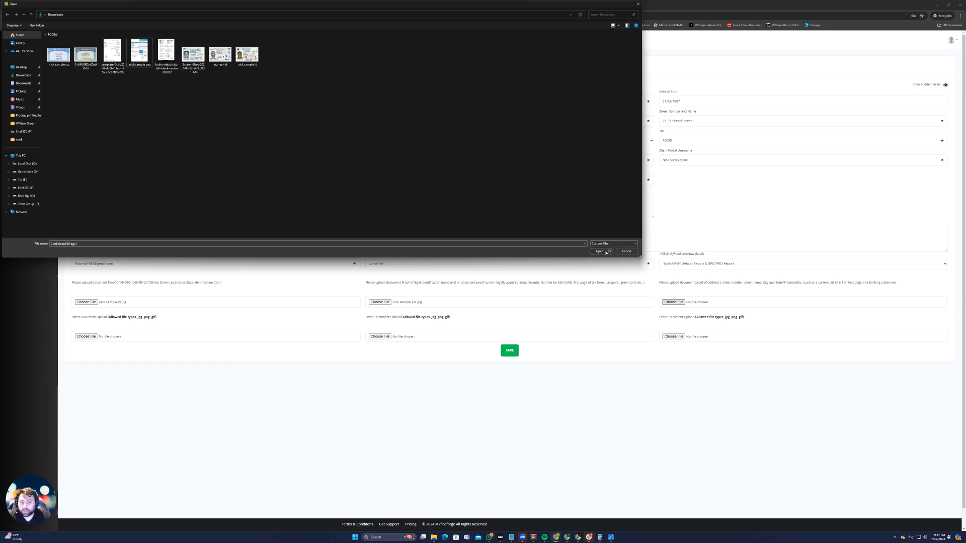
left_click(606, 252)
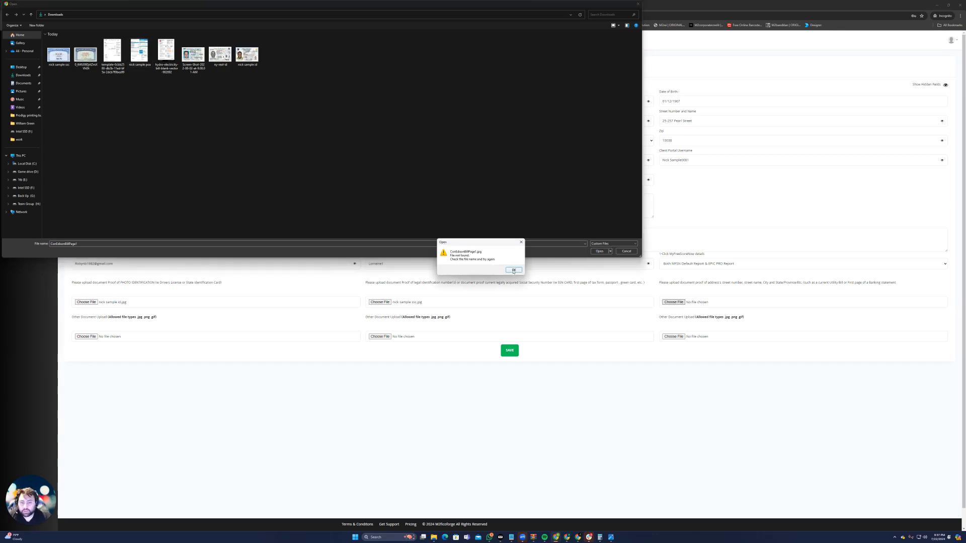
left_click(513, 271)
double_click(140, 51)
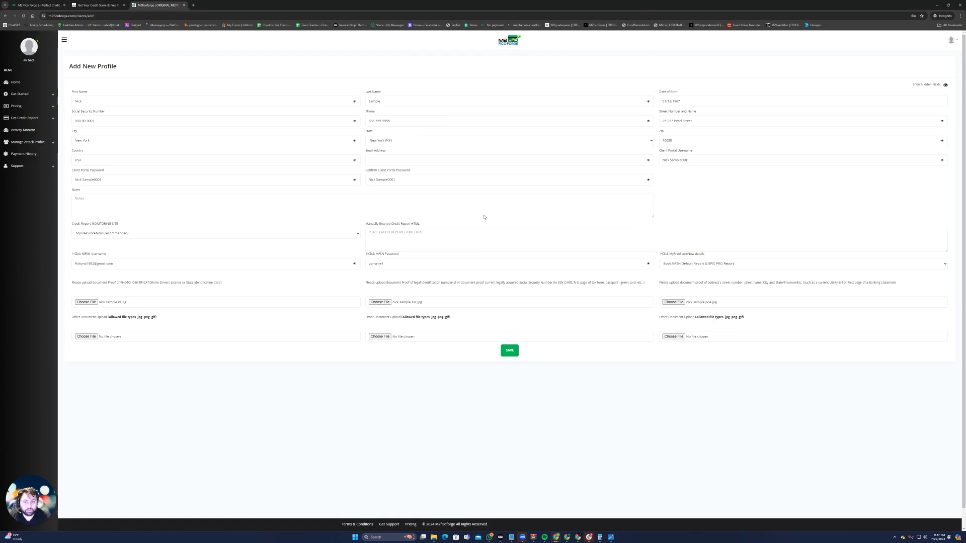
Save the new client profile and review the report import messages above the client list
left_click(509, 352)
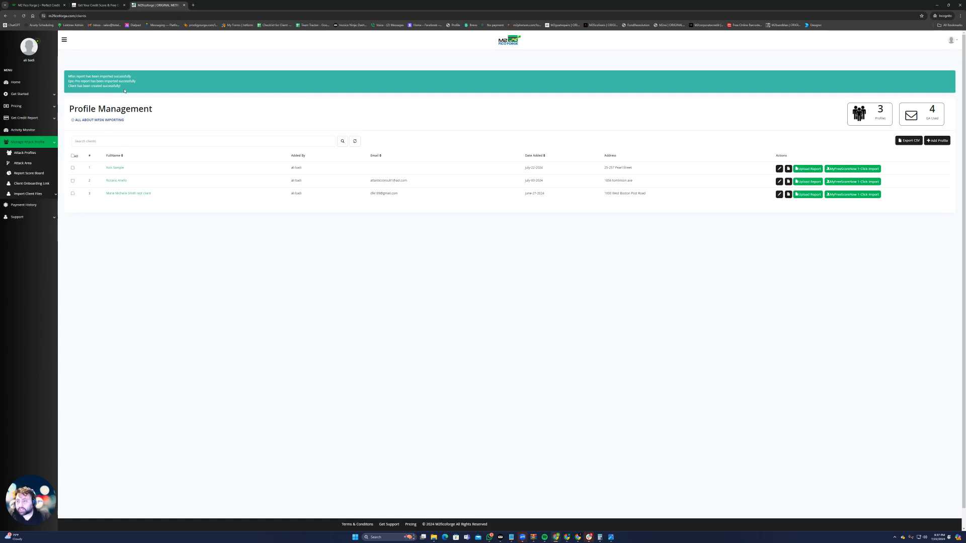
left_click_drag(68, 82, 136, 82)
left_click_drag(68, 77, 141, 79)
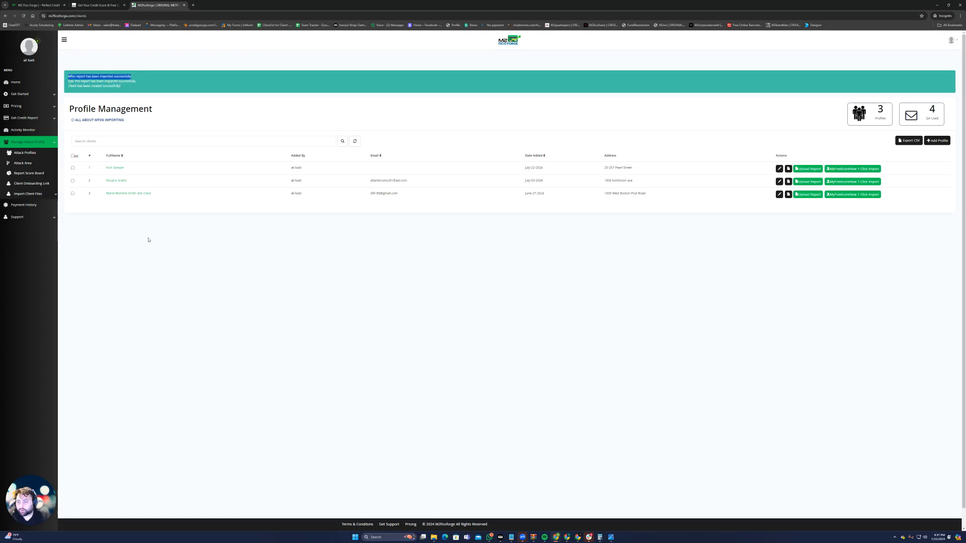
Open the new client's profile, reveal its hidden fields and check the allowed file types for other document uploads
left_click(111, 168)
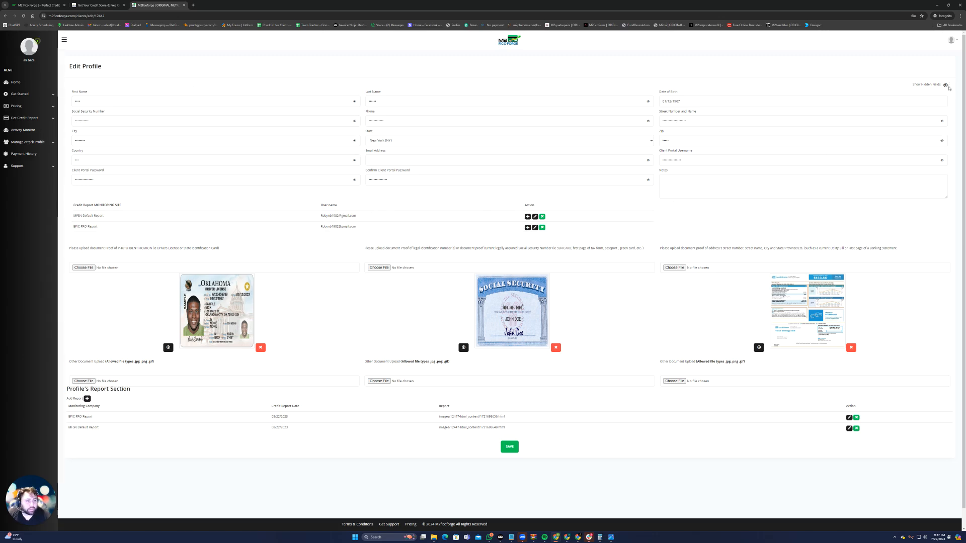
left_click(946, 85)
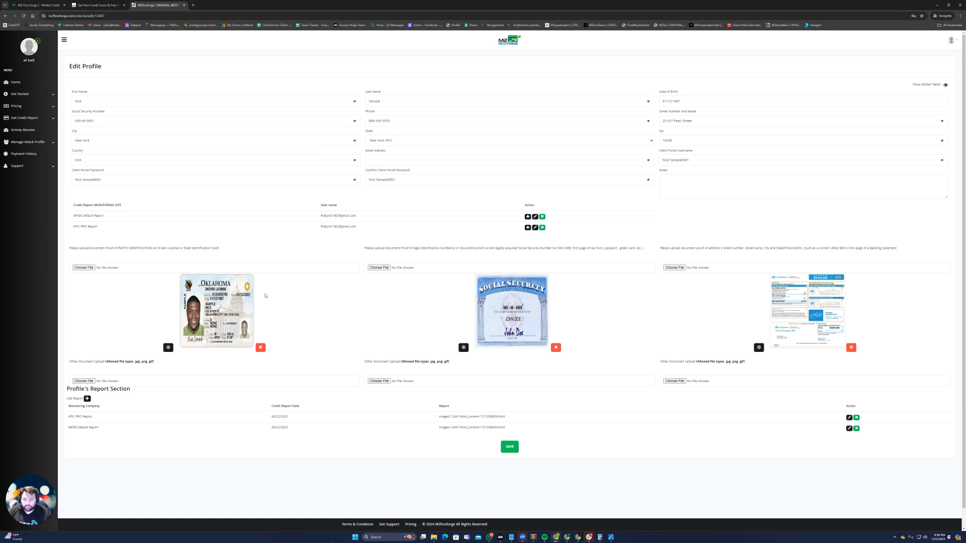
left_click_drag(155, 362, 134, 362)
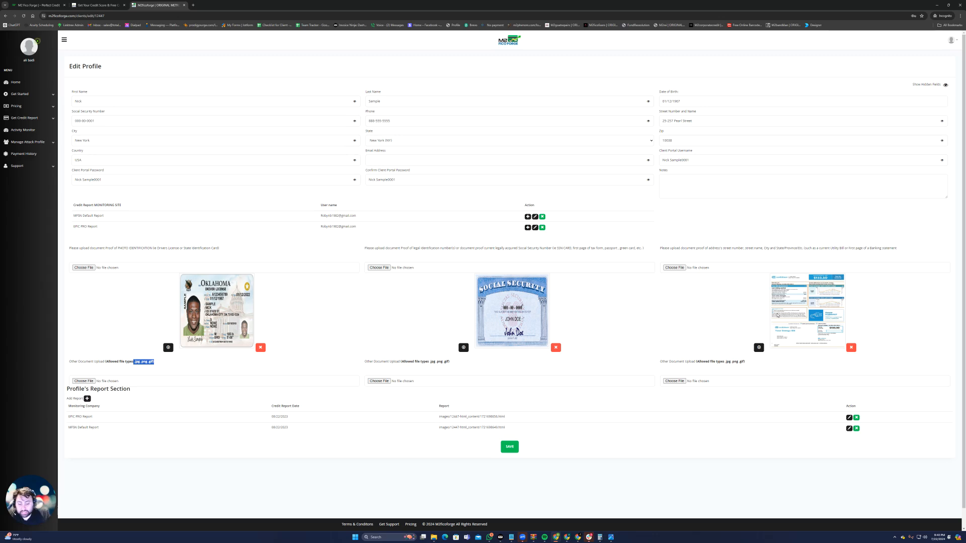
Switch to the Downloads folder in File Explorer and view the Sprint bill template in an enlarged image window
mouse_move(489, 537)
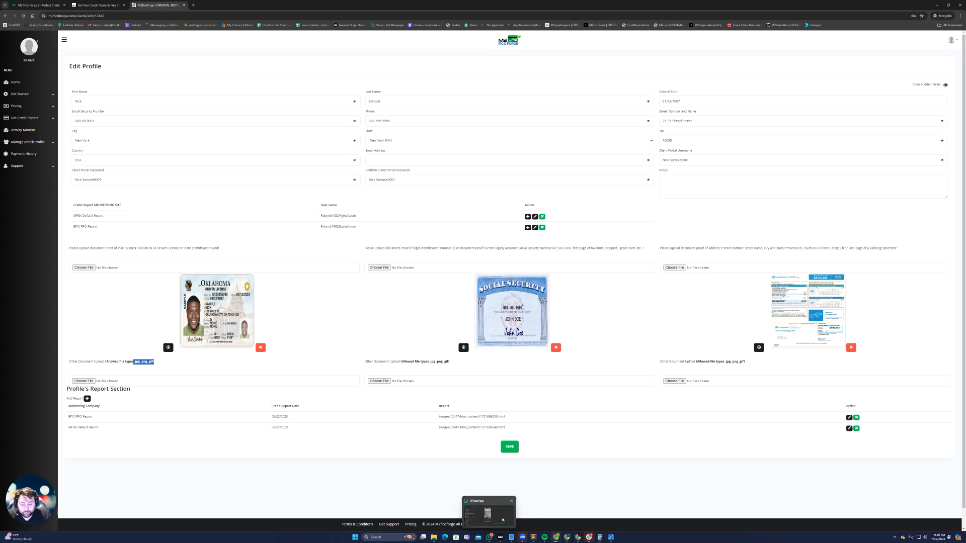
left_click(434, 536)
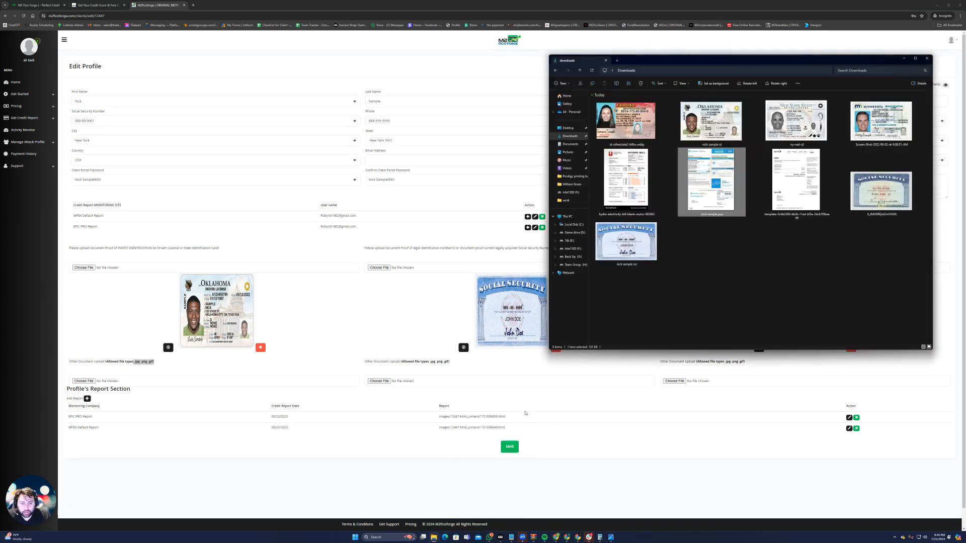
double_click(795, 163)
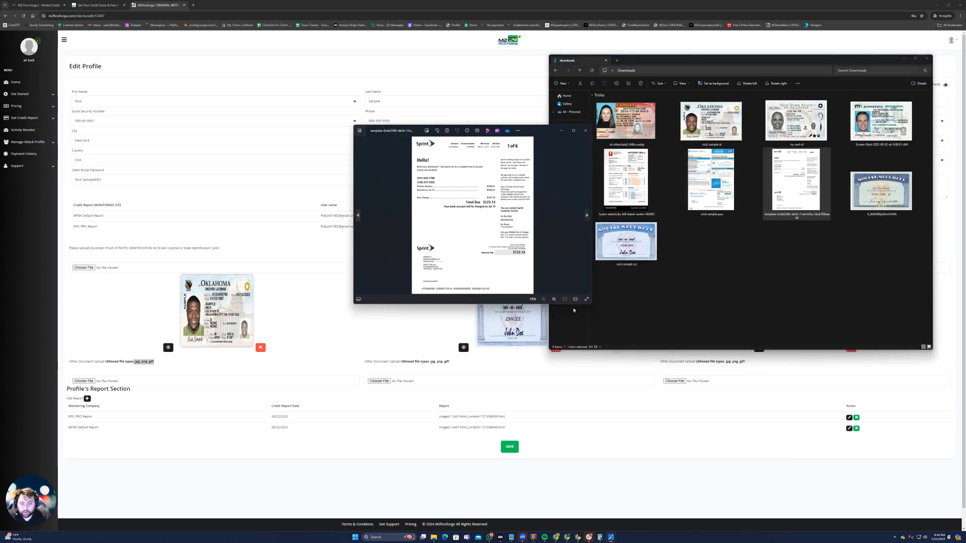
left_click_drag(591, 303, 777, 473)
left_click(870, 270)
View the hydro electricity bill sample in an enlarged window, close it and return to the Sprint bill
double_click(606, 181)
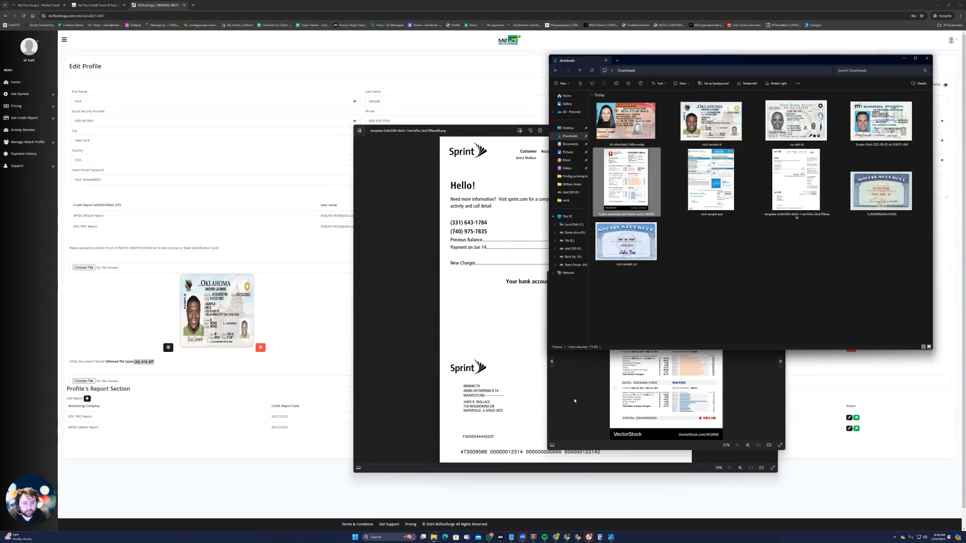
left_click(578, 382)
left_click_drag(733, 279, 521, 108)
left_click_drag(572, 280, 844, 470)
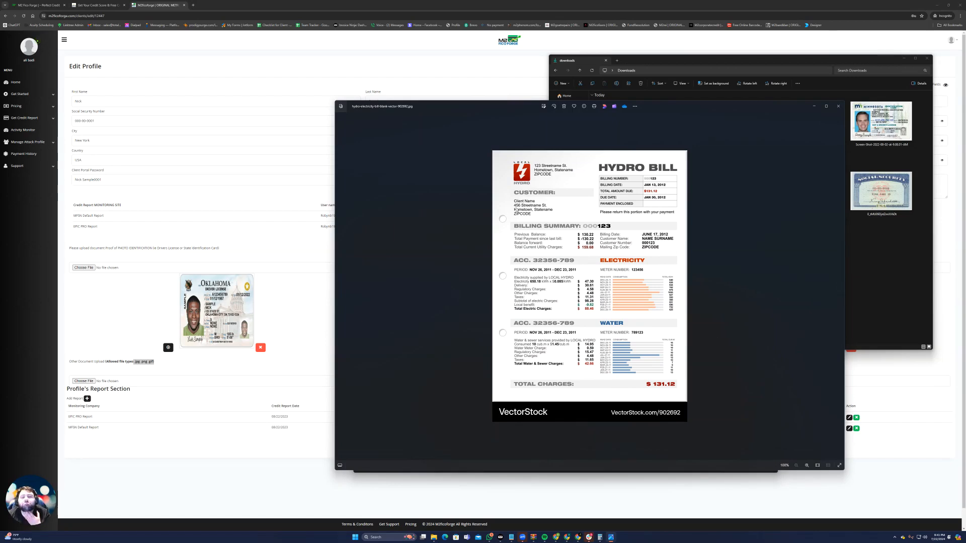
left_click(838, 105)
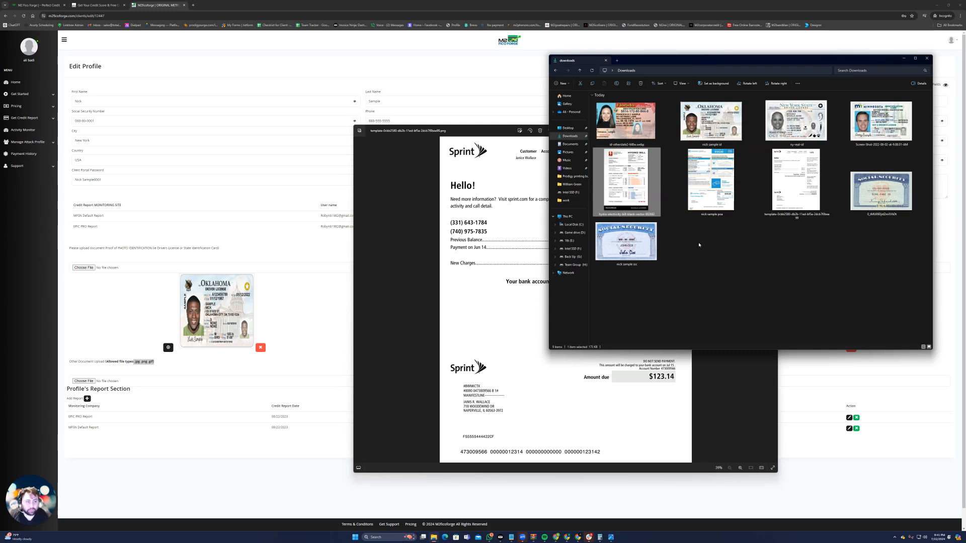
left_click(400, 289)
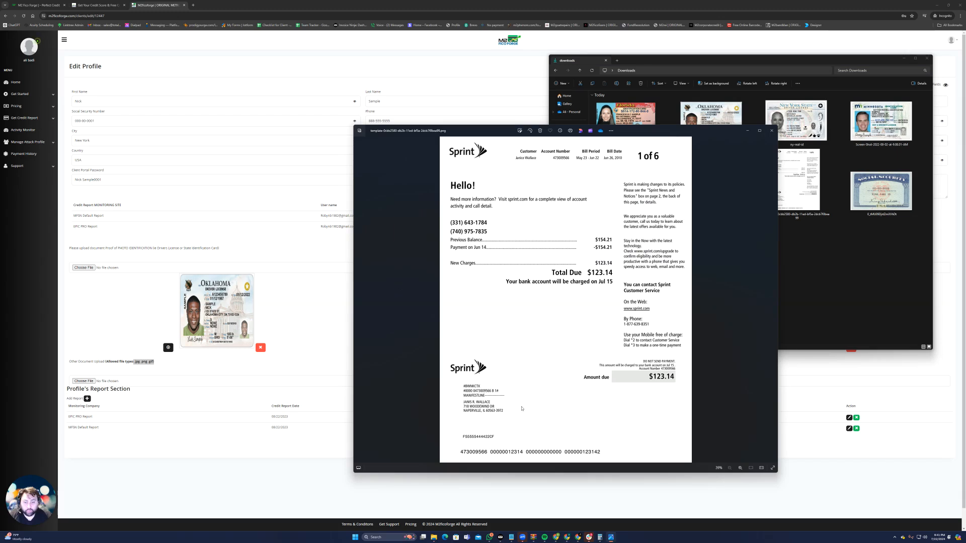
Switch back to the M2 Fico Forge profile and replace the last four digits of the client's phone number
left_click(331, 250)
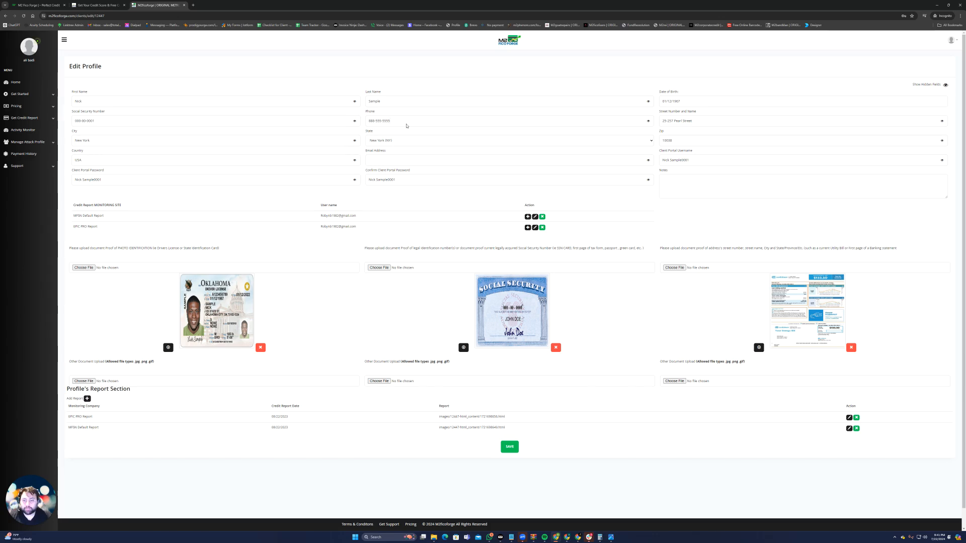
key("BackSpace")
key("BackSpace")
key("BackSpace")
key("BackSpace")
type("4444")
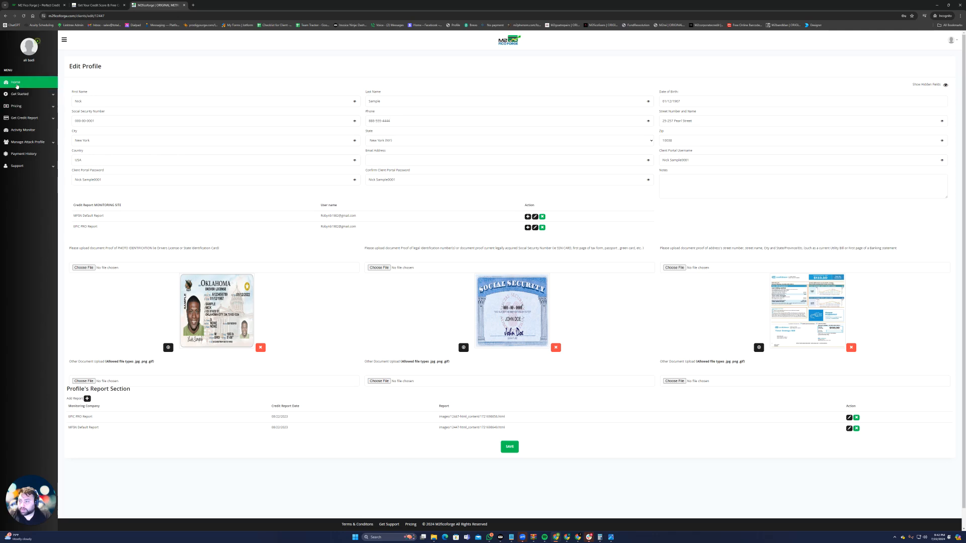
Leave the profile without saving, reopen it from the client list and reveal its hidden fields to check the phone number
left_click(16, 84)
left_click(27, 142)
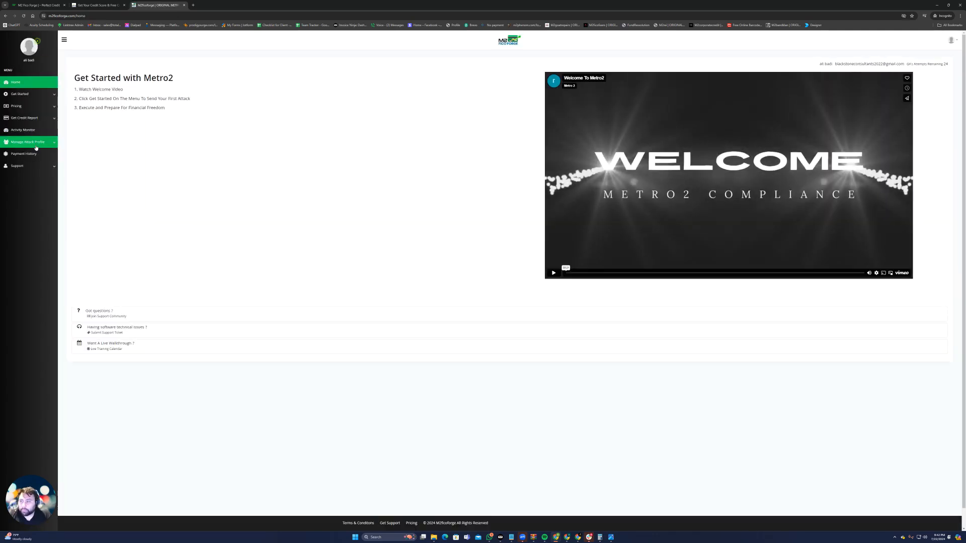
left_click(34, 154)
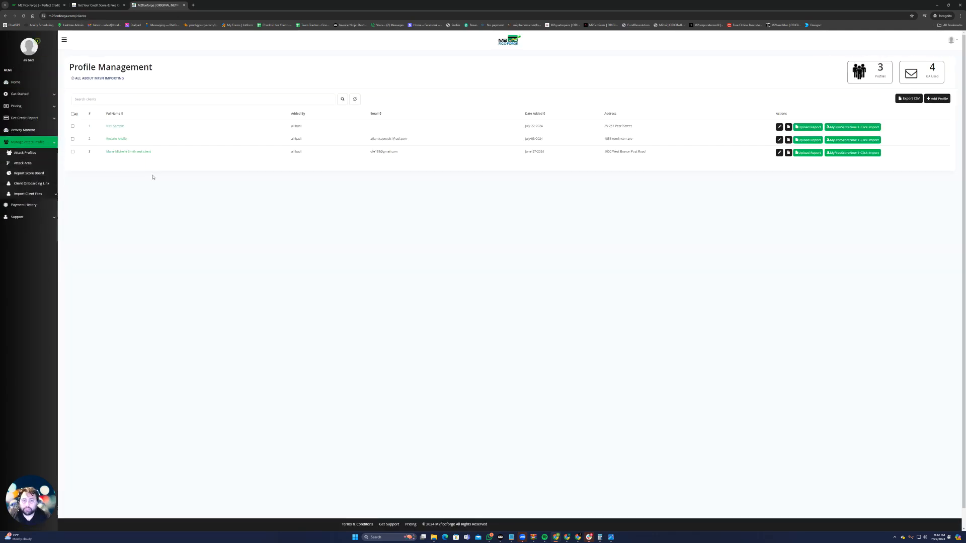
left_click(112, 126)
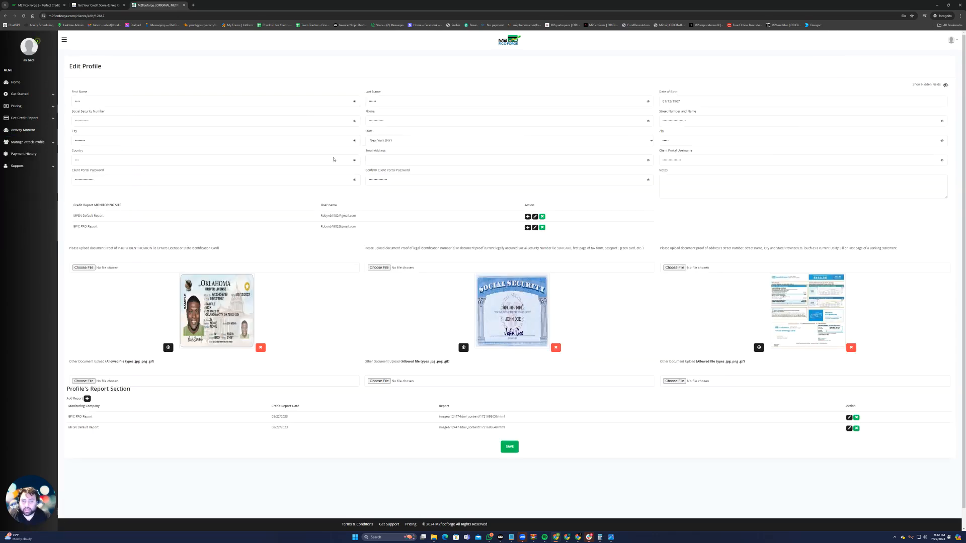
left_click(945, 85)
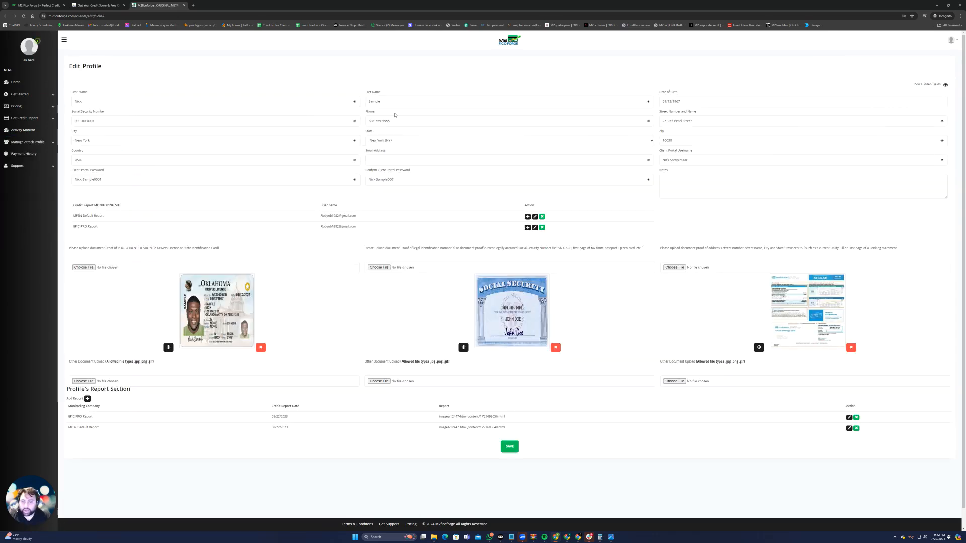